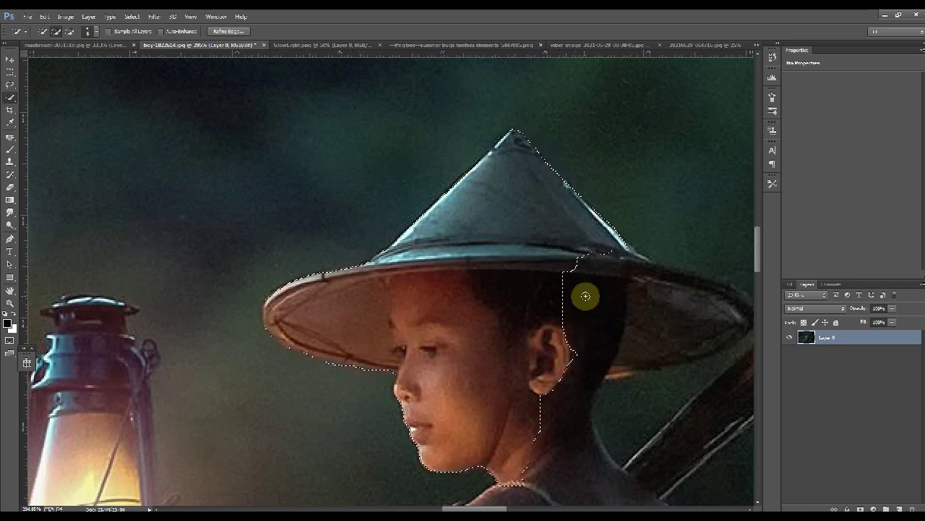
Step: Extend the quick selection over the boy's hat, body and bundle of twigs, and refine it along the bundle's lower edge
key(ctrl+1)
key(ctrl+minus)
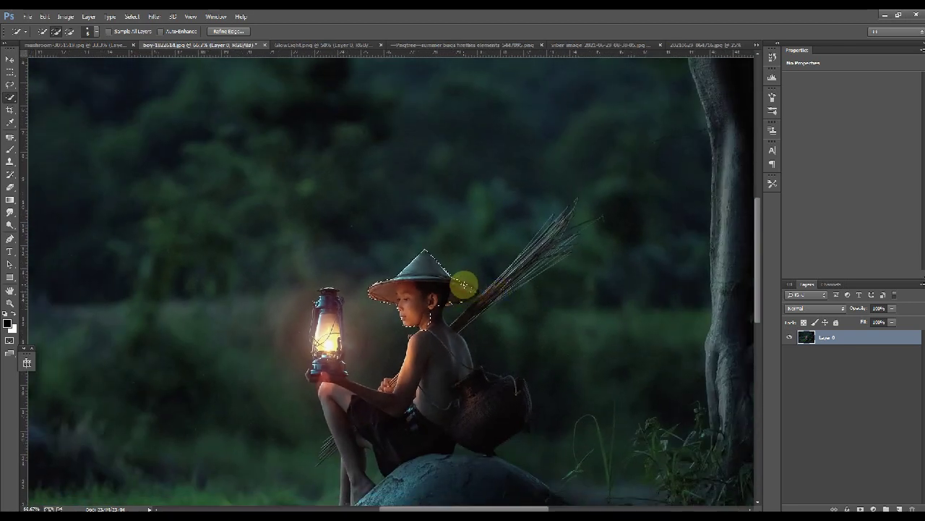
mouse_move(471, 295)
mouse_down()
mouse_move(431, 307)
mouse_move(436, 327)
mouse_move(407, 437)
mouse_move(415, 367)
mouse_move(458, 314)
mouse_move(536, 259)
mouse_move(555, 226)
mouse_move(563, 254)
mouse_move(492, 303)
mouse_move(550, 219)
mouse_move(574, 205)
mouse_move(564, 251)
mouse_up()
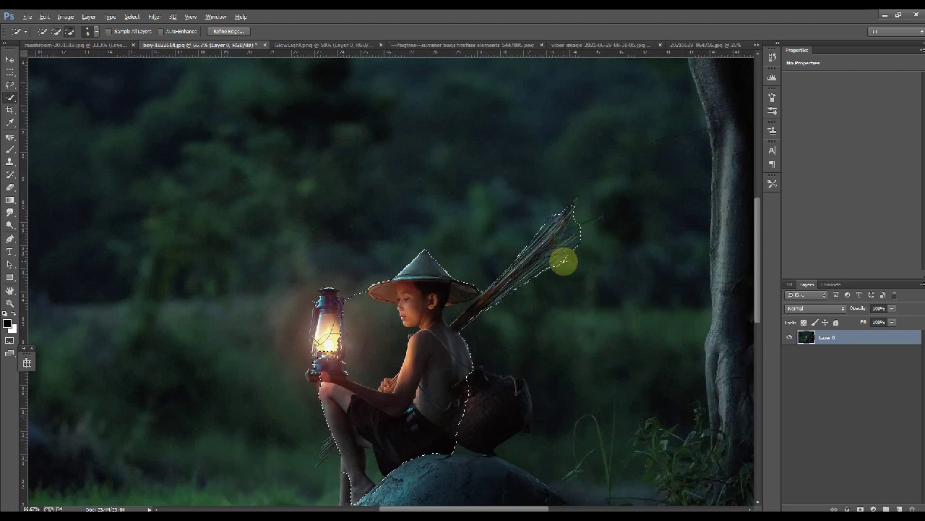
click(476, 314)
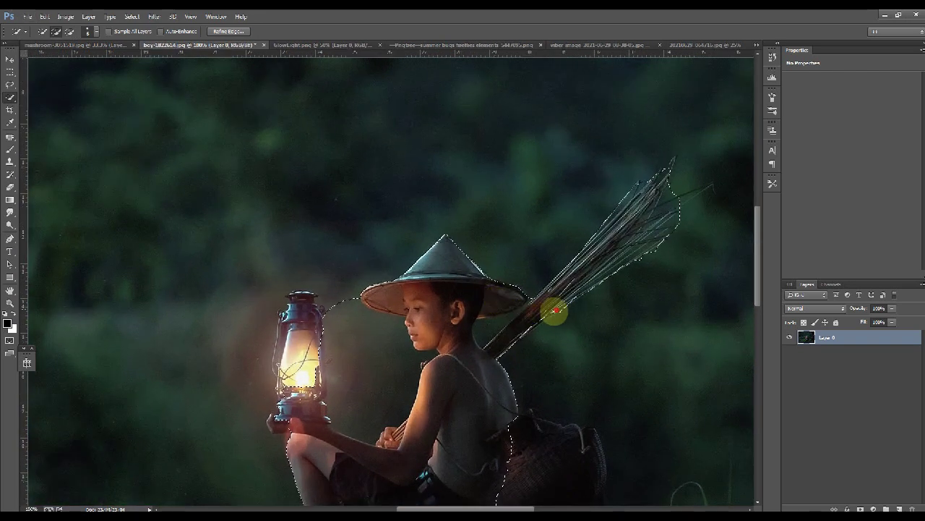
click(556, 311)
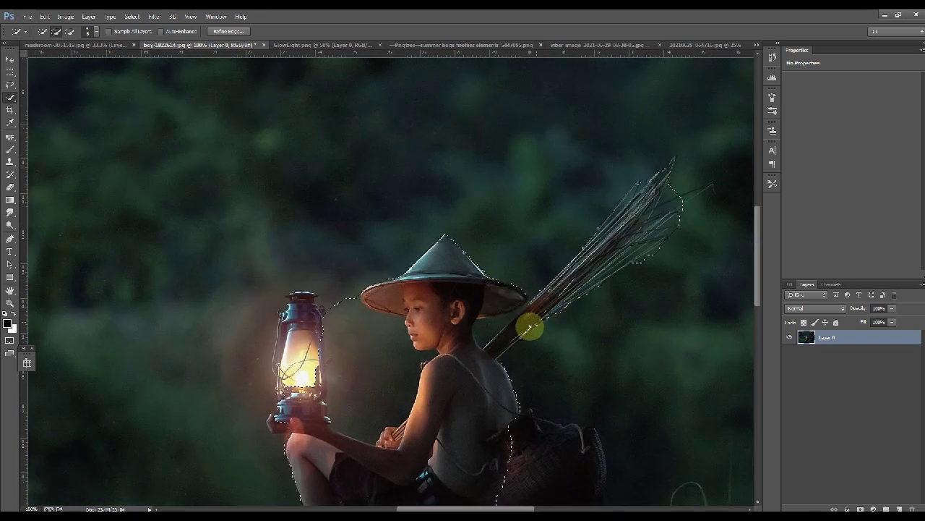
mouse_move(539, 322)
mouse_down()
mouse_move(572, 307)
mouse_move(545, 324)
mouse_move(570, 307)
mouse_move(544, 324)
mouse_up()
Step: Add the lantern and the hand holding it to the selection, following the lantern's cap and the side facing away from the boy
drag(462, 375, 480, 297)
mouse_move(333, 375)
mouse_down()
mouse_move(289, 341)
mouse_move(288, 355)
mouse_move(294, 334)
mouse_up()
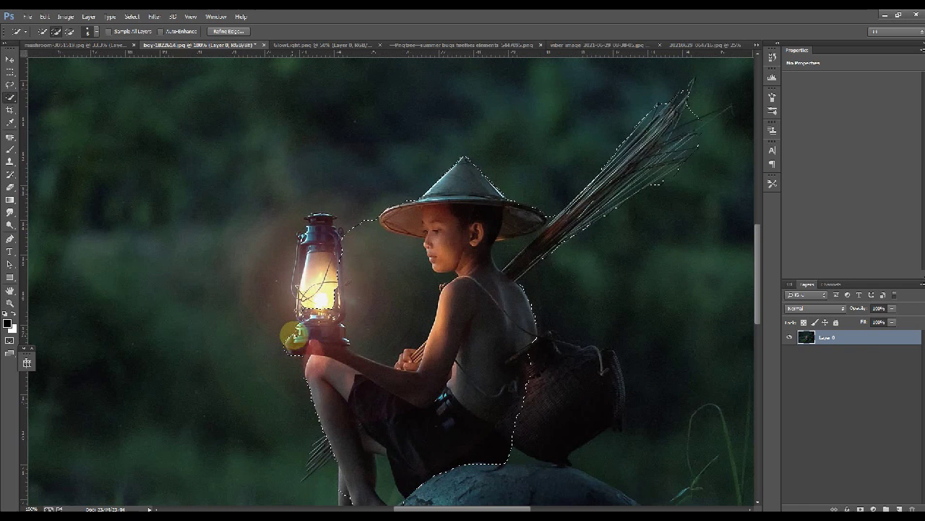
click(329, 315)
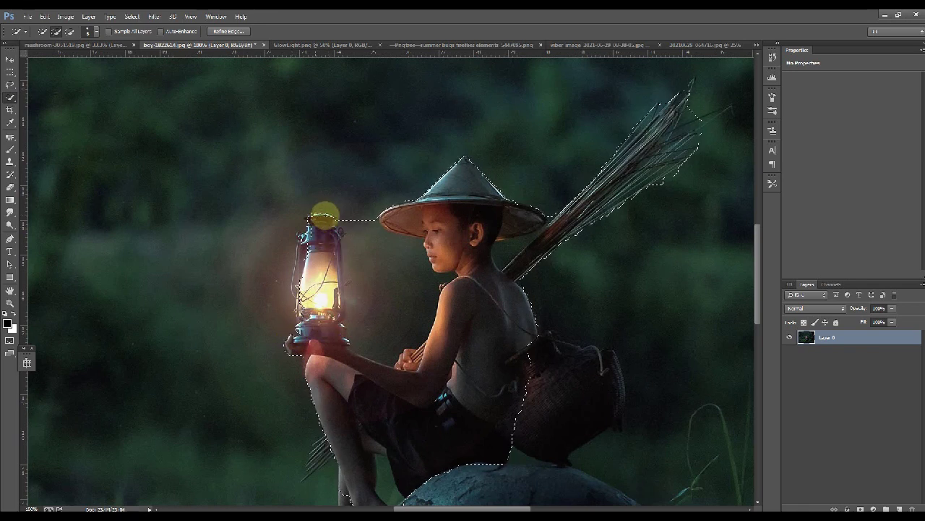
drag(330, 215, 316, 216)
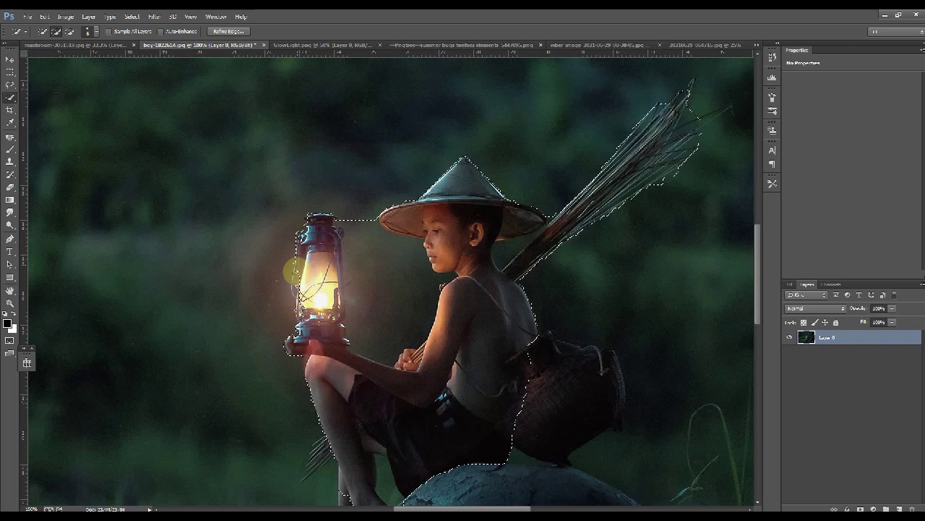
drag(292, 290, 295, 309)
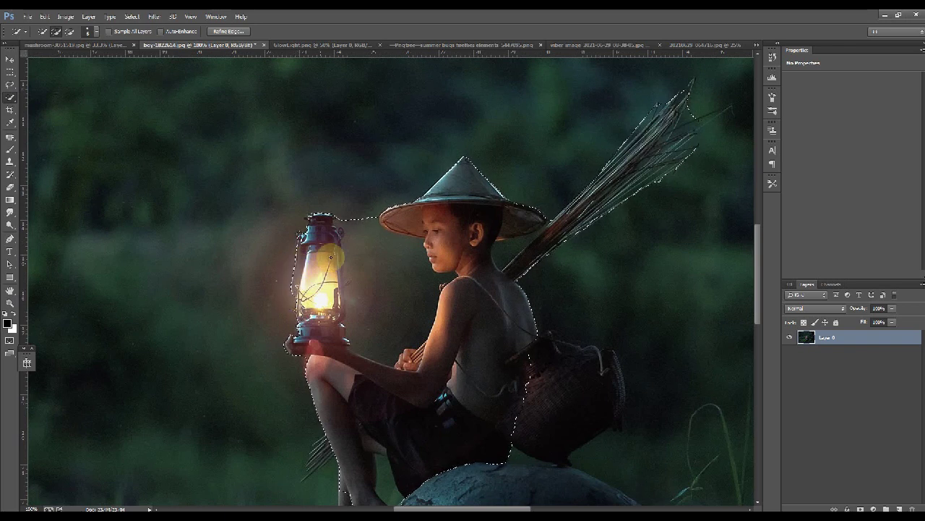
Step: Subtract the background between the lantern and the boy from the selection, and refine the lantern's edge on that side
alt+click(339, 220)
mouse_move(339, 223)
mouse_down()
mouse_move(364, 238)
mouse_move(398, 343)
mouse_up()
alt+click(369, 212)
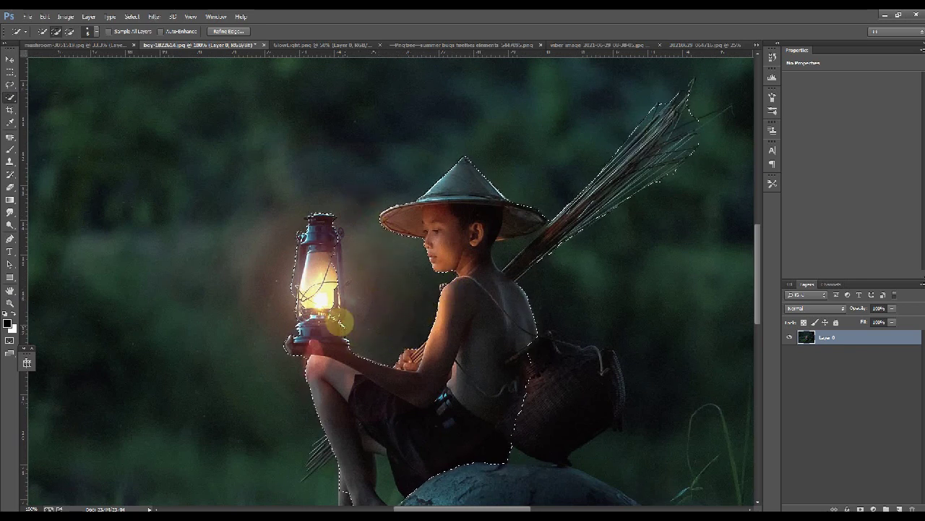
click(331, 239)
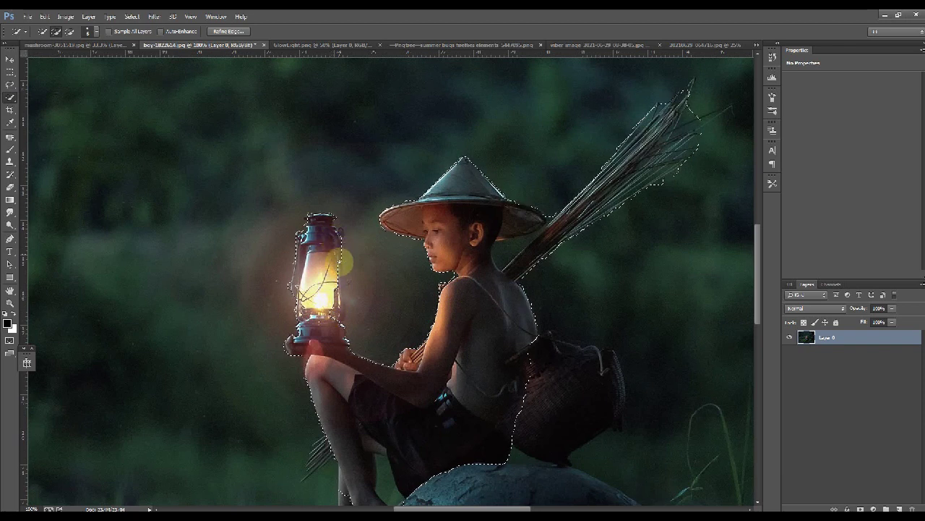
alt+click(352, 325)
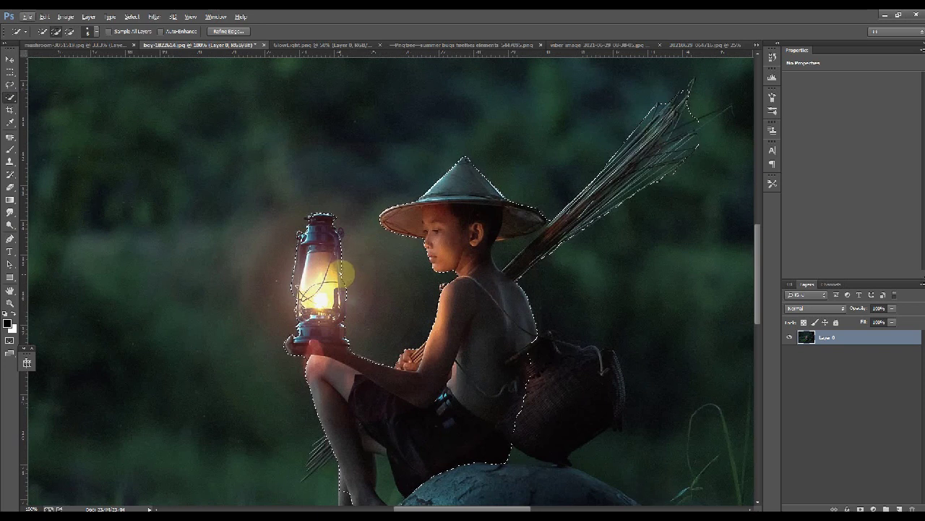
drag(338, 239, 341, 233)
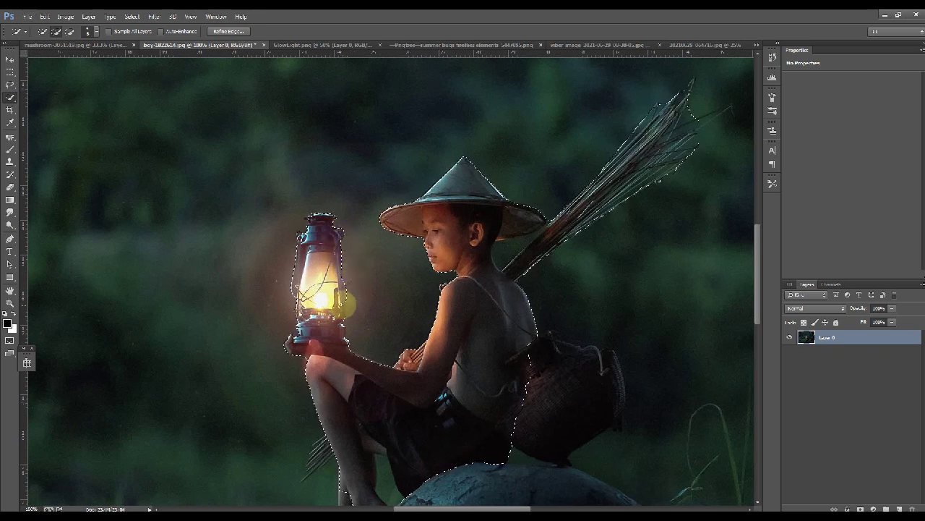
drag(366, 310, 357, 220)
Step: Remove the gap behind the boy's legs from the selection and add the basket on his back
mouse_move(336, 318)
mouse_down()
mouse_move(305, 362)
mouse_move(327, 347)
mouse_move(301, 373)
mouse_move(326, 362)
mouse_up()
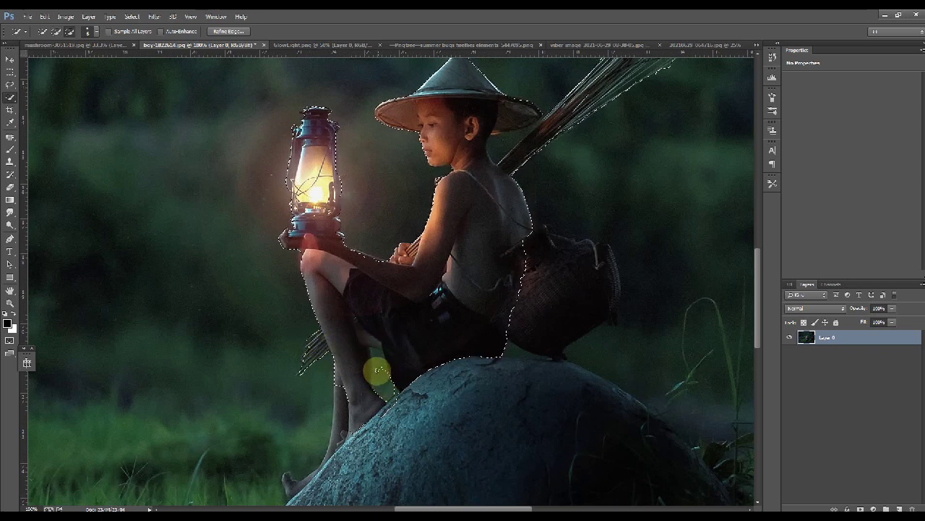
mouse_move(384, 358)
mouse_down()
mouse_move(508, 352)
mouse_move(498, 329)
mouse_move(514, 308)
mouse_move(588, 293)
mouse_move(539, 246)
mouse_move(538, 229)
mouse_move(607, 255)
mouse_move(609, 313)
mouse_up()
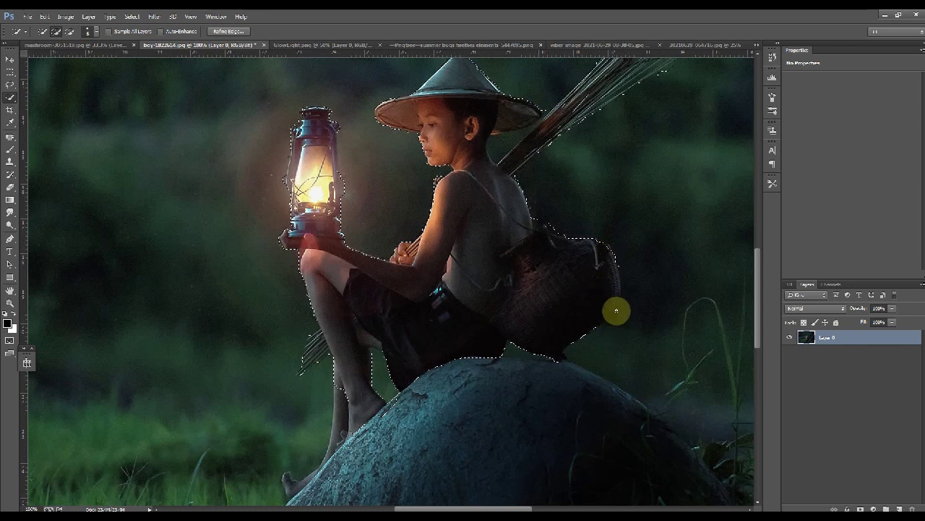
drag(532, 326, 527, 273)
click(463, 302)
Step: Add the upper part of the rock to the selection and trim the background between the hat and the twig bundle
mouse_move(460, 355)
mouse_down()
mouse_move(476, 472)
mouse_move(517, 311)
mouse_move(509, 337)
mouse_move(530, 337)
mouse_move(525, 305)
mouse_up()
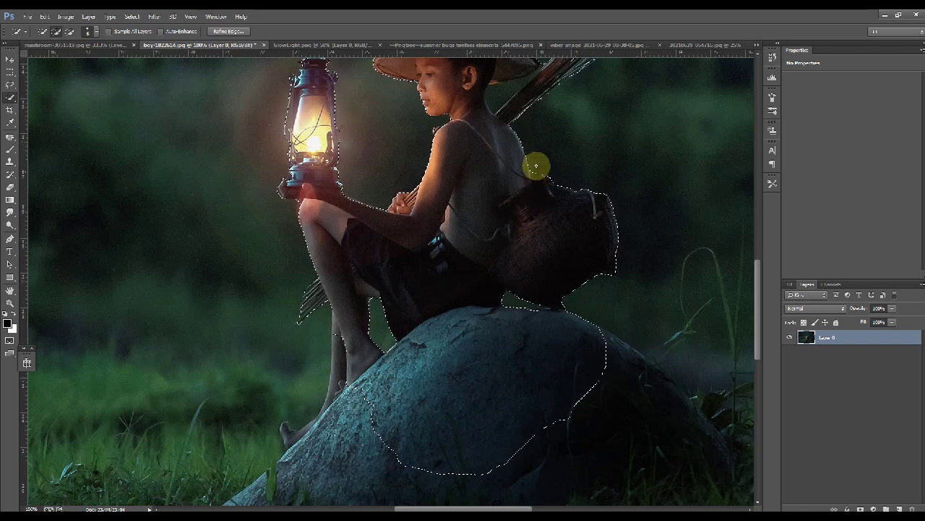
drag(526, 123, 518, 175)
alt+drag(528, 124, 513, 133)
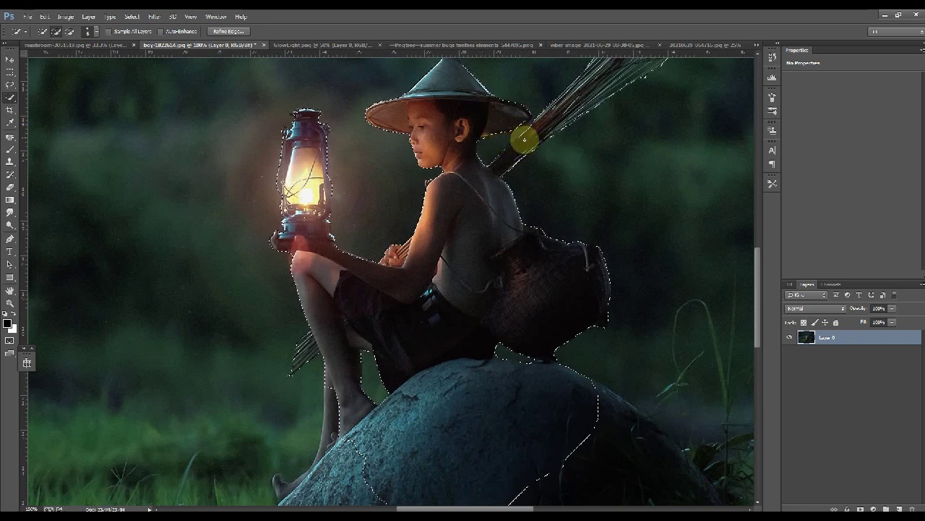
Step: Extend the selection over the feet, the whole rock and a strip of grass at its base, excluding the surrounding plants
scroll(458, 310, down, 5)
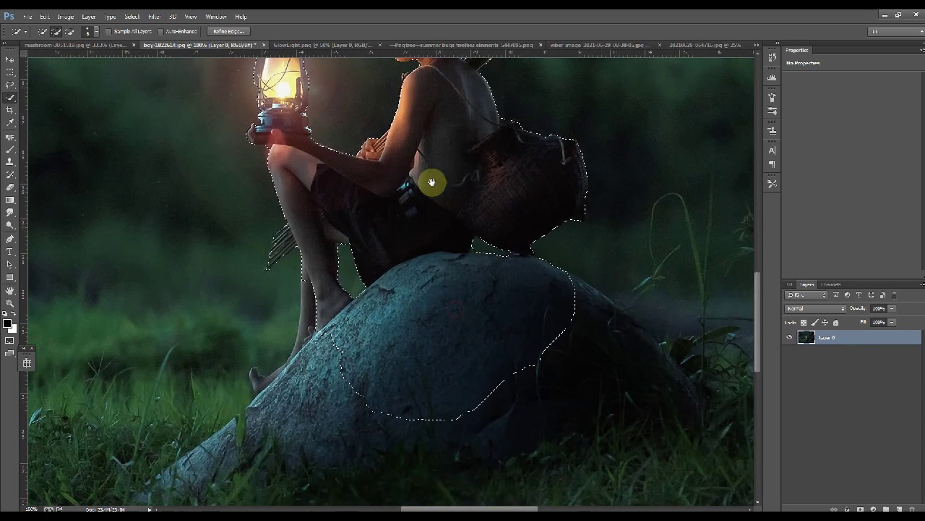
mouse_move(418, 299)
mouse_down()
mouse_move(353, 359)
mouse_move(326, 254)
mouse_move(310, 243)
mouse_move(311, 307)
mouse_move(290, 348)
mouse_move(316, 306)
mouse_move(304, 298)
mouse_move(306, 267)
mouse_move(293, 329)
mouse_move(260, 362)
mouse_up()
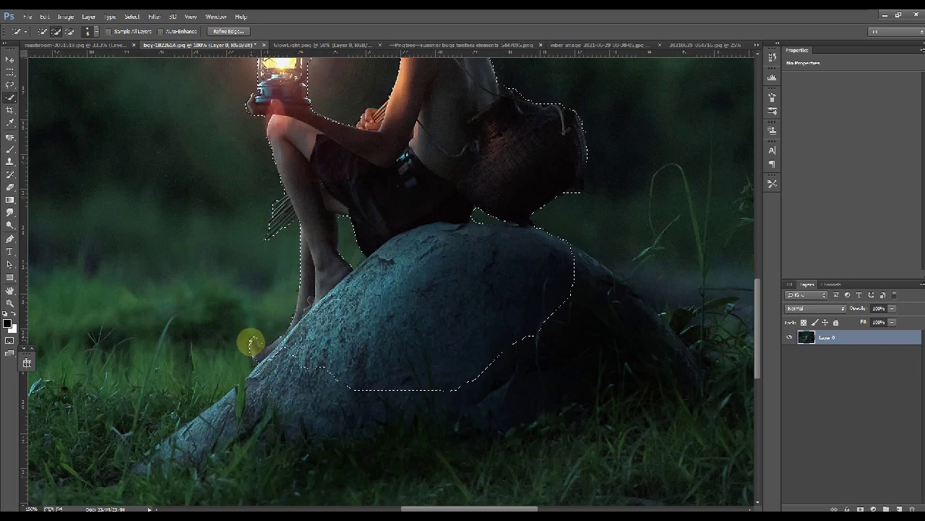
mouse_move(251, 349)
mouse_down()
mouse_move(288, 362)
mouse_move(361, 350)
mouse_move(218, 486)
mouse_move(328, 386)
mouse_move(231, 439)
mouse_move(157, 463)
mouse_move(137, 475)
mouse_move(221, 441)
mouse_move(112, 499)
mouse_move(230, 453)
mouse_move(287, 414)
mouse_move(447, 435)
mouse_move(686, 397)
mouse_move(681, 348)
mouse_move(656, 319)
mouse_move(666, 198)
mouse_move(652, 167)
mouse_move(597, 208)
mouse_move(611, 168)
mouse_move(595, 193)
mouse_move(611, 153)
mouse_move(596, 153)
mouse_move(602, 190)
mouse_move(600, 163)
mouse_move(587, 150)
mouse_move(597, 140)
mouse_move(598, 205)
mouse_move(552, 218)
mouse_move(553, 203)
mouse_move(545, 224)
mouse_move(590, 203)
mouse_move(608, 212)
mouse_move(683, 275)
mouse_move(720, 324)
mouse_move(659, 185)
mouse_move(709, 267)
mouse_move(706, 240)
mouse_up()
drag(714, 285, 642, 253)
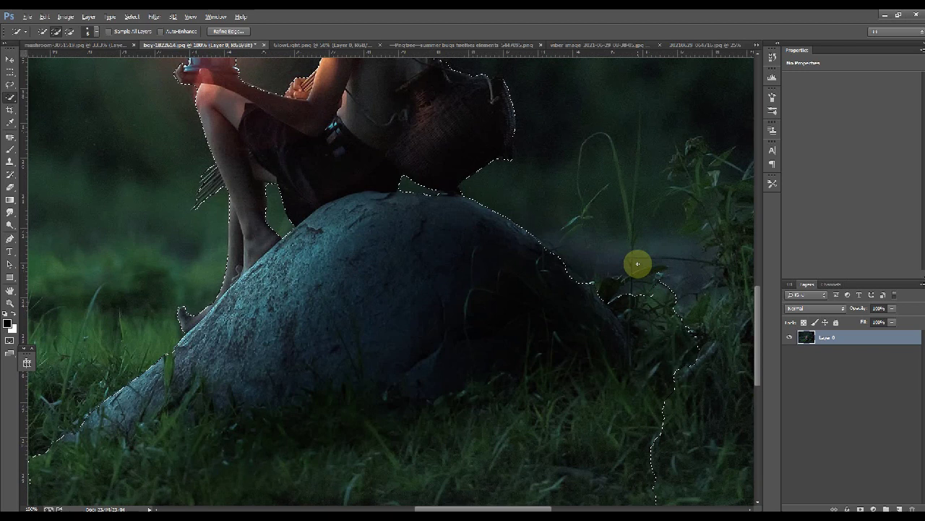
mouse_move(687, 352)
mouse_down()
mouse_move(635, 303)
mouse_move(657, 349)
mouse_move(636, 305)
mouse_move(602, 280)
mouse_move(591, 295)
mouse_move(563, 263)
mouse_move(615, 303)
mouse_move(675, 255)
mouse_move(659, 259)
mouse_move(702, 355)
mouse_move(684, 307)
mouse_move(707, 341)
mouse_move(687, 330)
mouse_move(709, 333)
mouse_move(629, 383)
mouse_move(577, 470)
mouse_move(111, 494)
mouse_move(204, 473)
mouse_move(128, 470)
mouse_move(216, 442)
mouse_move(160, 428)
mouse_move(401, 430)
mouse_move(328, 434)
mouse_move(582, 421)
mouse_move(613, 402)
mouse_move(568, 399)
mouse_move(571, 338)
mouse_move(558, 320)
mouse_up()
Step: Copy the selected boy and rock, paste them into the mushroom image and place them to the right of the mushroom
key(ctrl+minus)
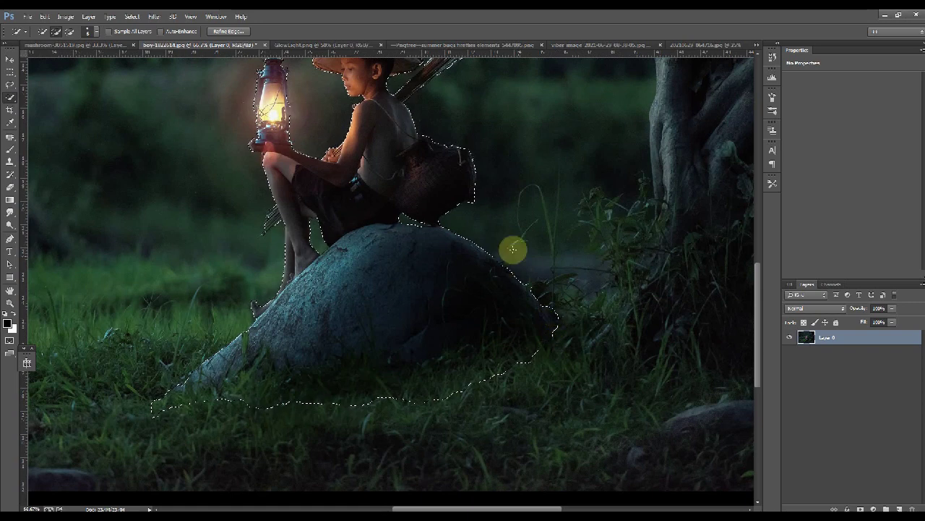
drag(520, 231, 522, 289)
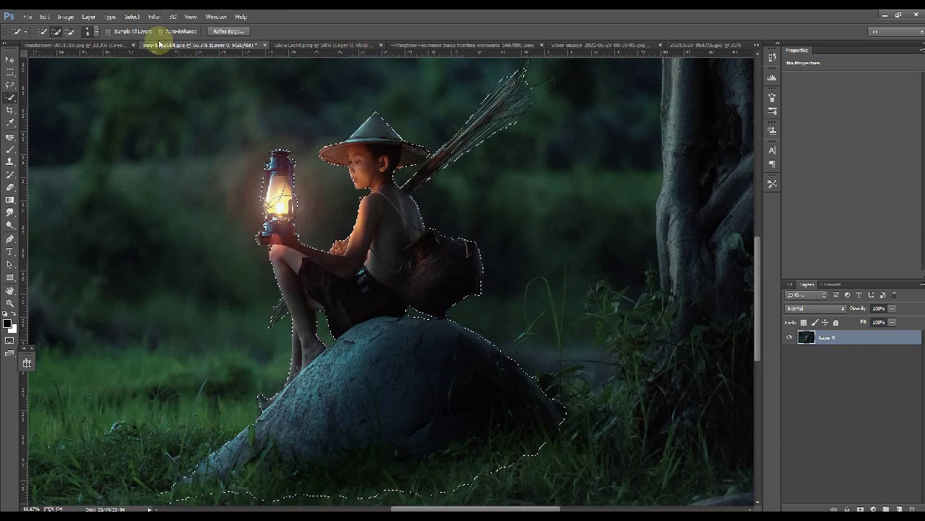
click(94, 44)
key(ctrl+v)
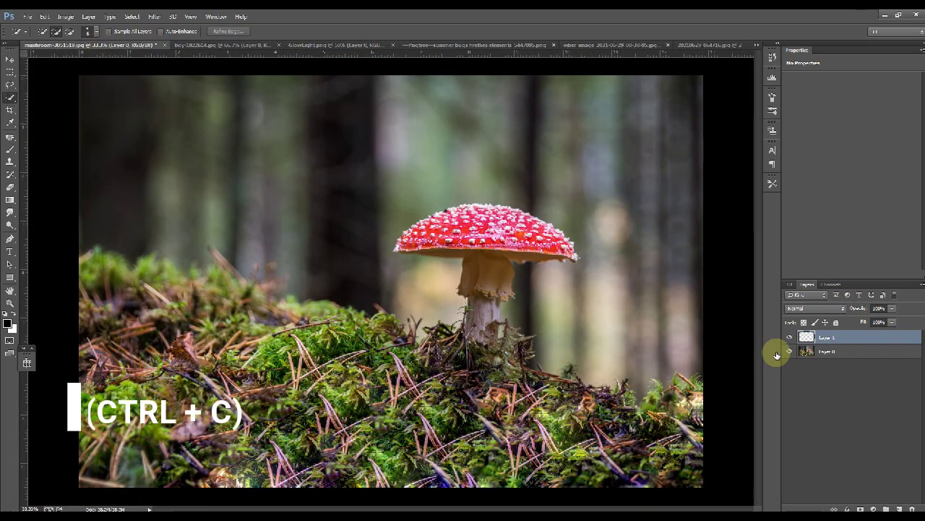
key(v)
drag(394, 305, 588, 388)
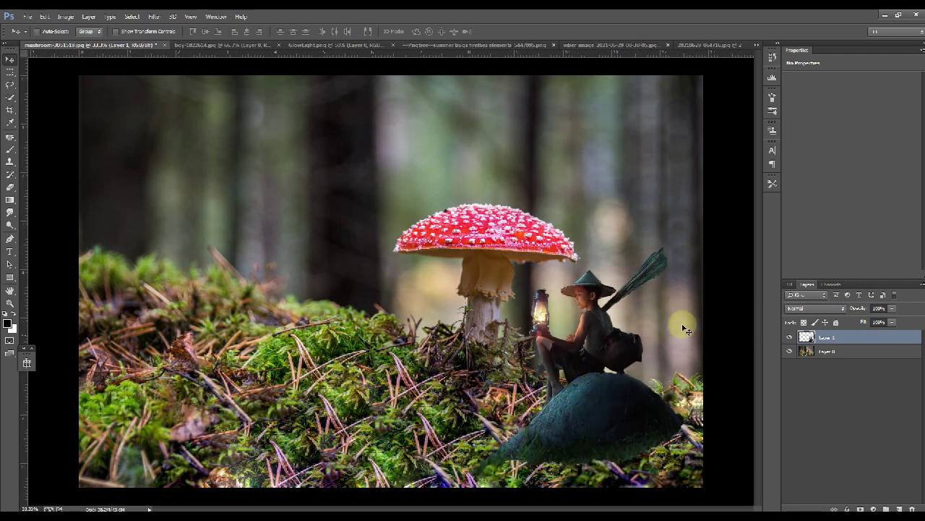
Step: Select the dark green background remnants with Color Range, sampling the tip of the twig bundle at Fuzziness 40
key(z)
click(674, 272)
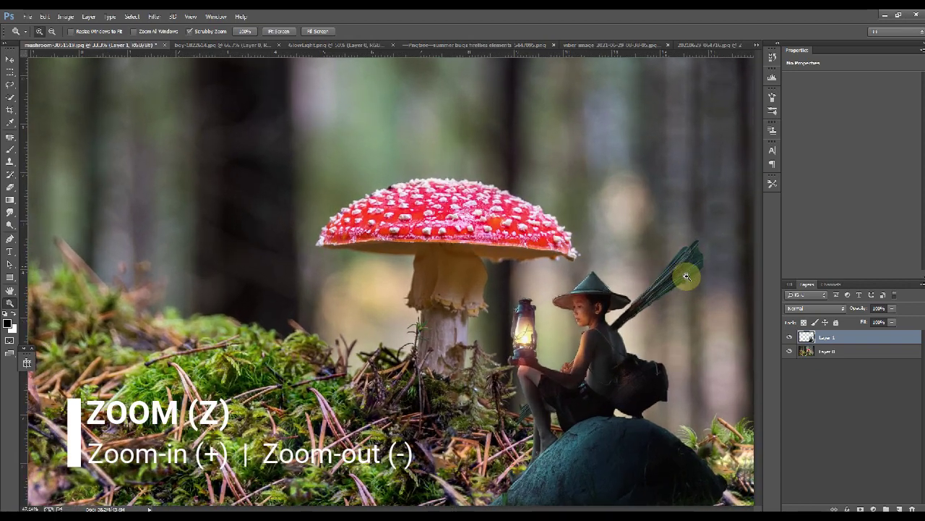
click(685, 277)
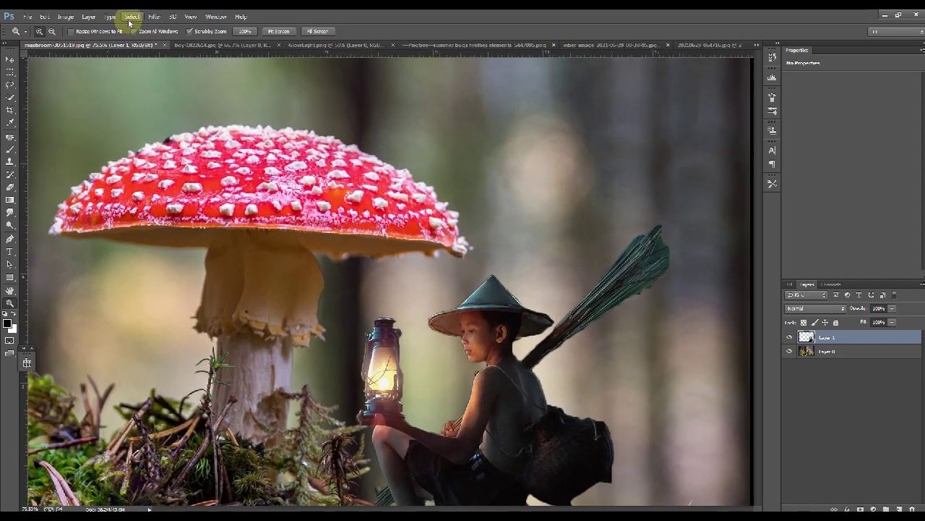
click(132, 16)
click(152, 110)
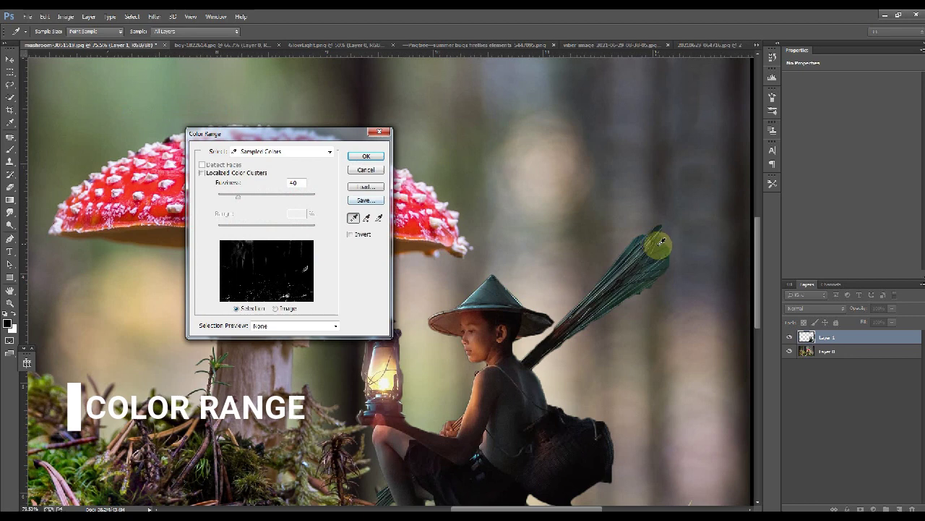
key(Return)
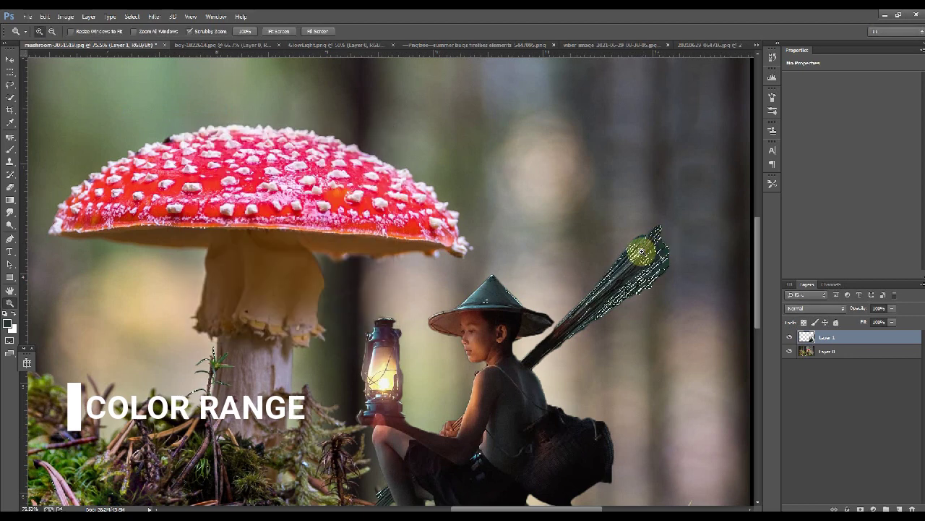
Step: Subtract the rock area from the color selection with the Lasso tool, keeping the twig bundle selected
key(ctrl+minus)
key(ctrl+minus)
key(ctrl+minus)
alt+click(745, 248)
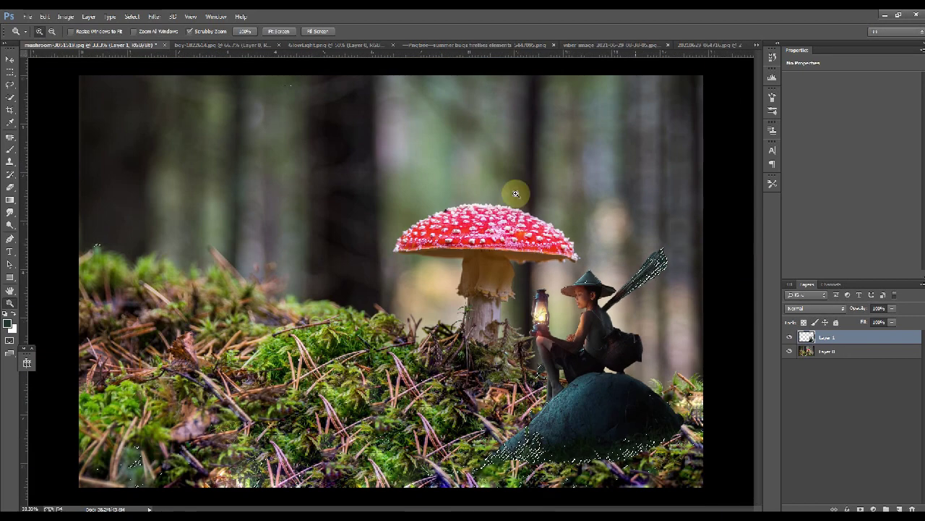
click(10, 85)
mouse_move(477, 262)
mouse_down()
mouse_move(588, 257)
mouse_move(675, 363)
mouse_move(619, 486)
mouse_move(448, 486)
mouse_up()
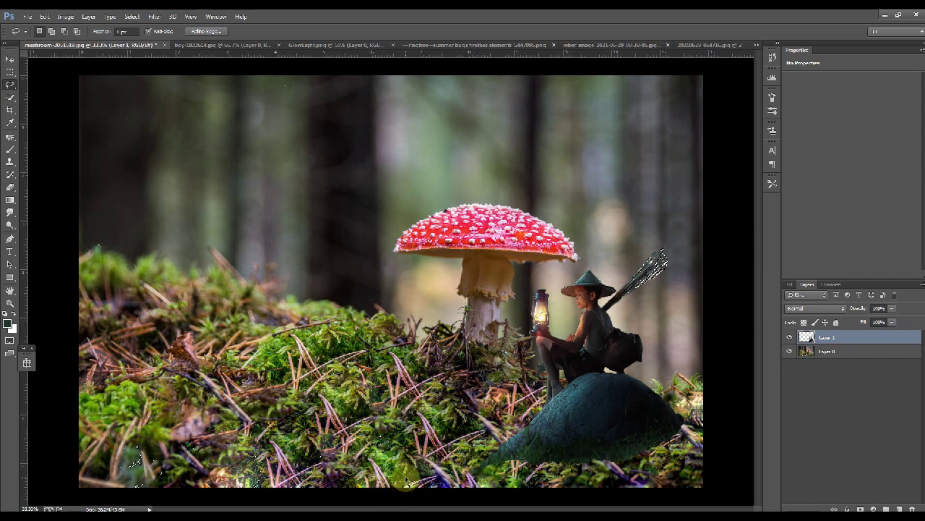
Step: Delete the selected green remnants from the twig bundle and clear the selection
key(ctrl+d)
key(z)
drag(666, 278, 692, 308)
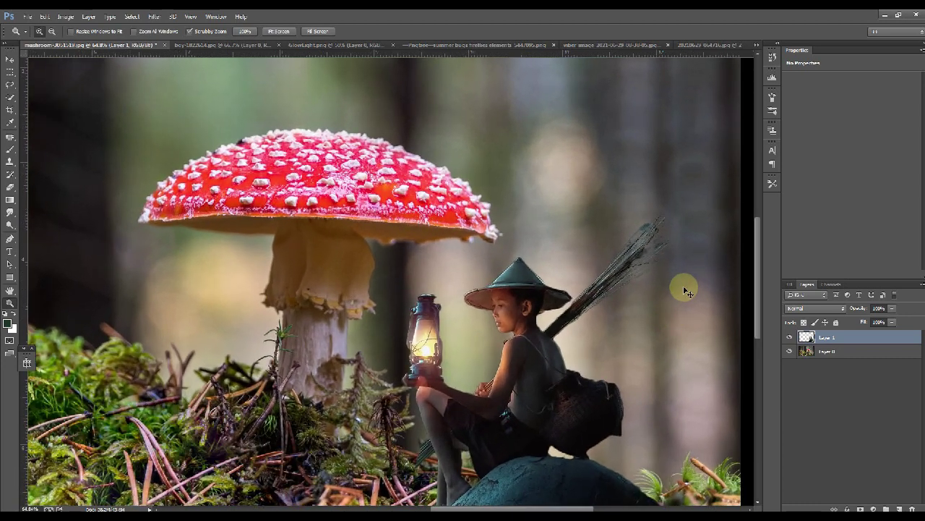
key(ctrl+d)
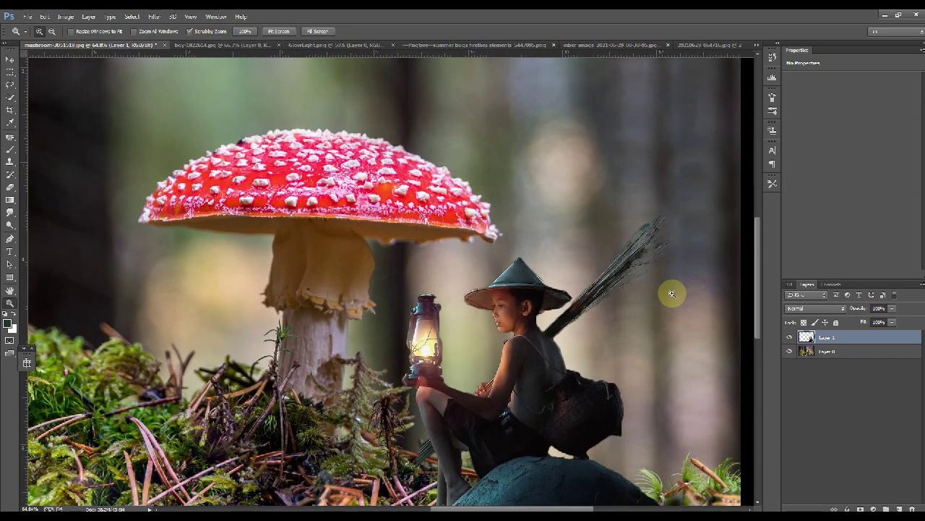
Step: Erase the ragged tip and leftover background along the edges of the twig bundle with the Eraser tool
key(e)
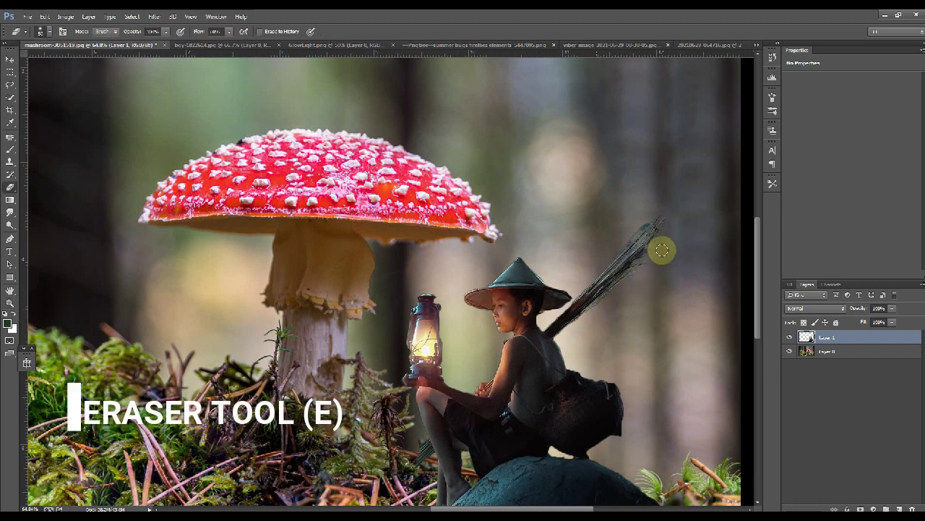
drag(632, 231, 646, 233)
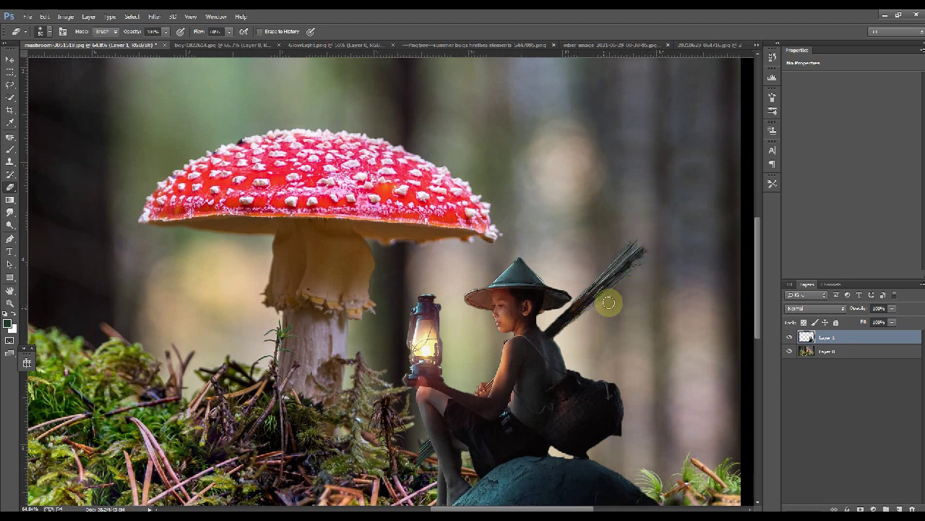
Step: Add a Color Lookup adjustment above the mushroom background layer using the Moonlight.3DL lookup table
key(ctrl+minus)
key(ctrl+minus)
key(ctrl+minus)
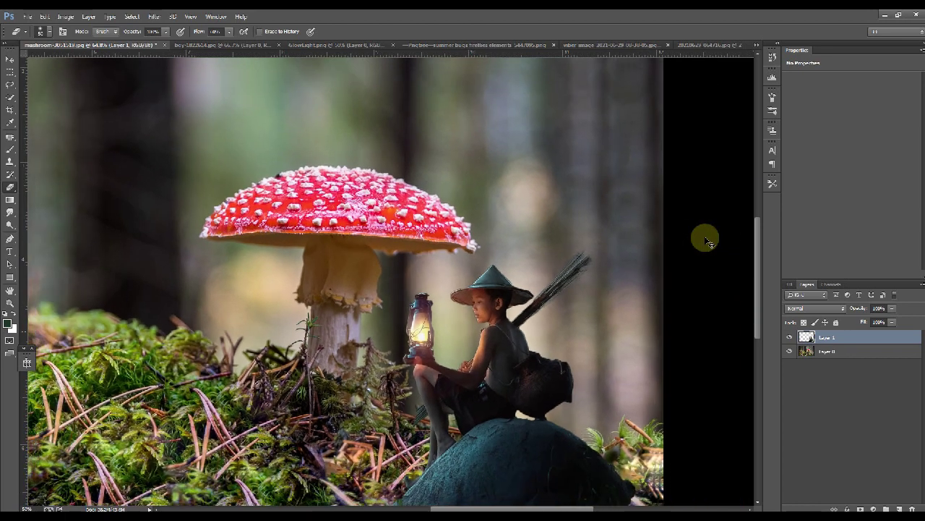
click(838, 354)
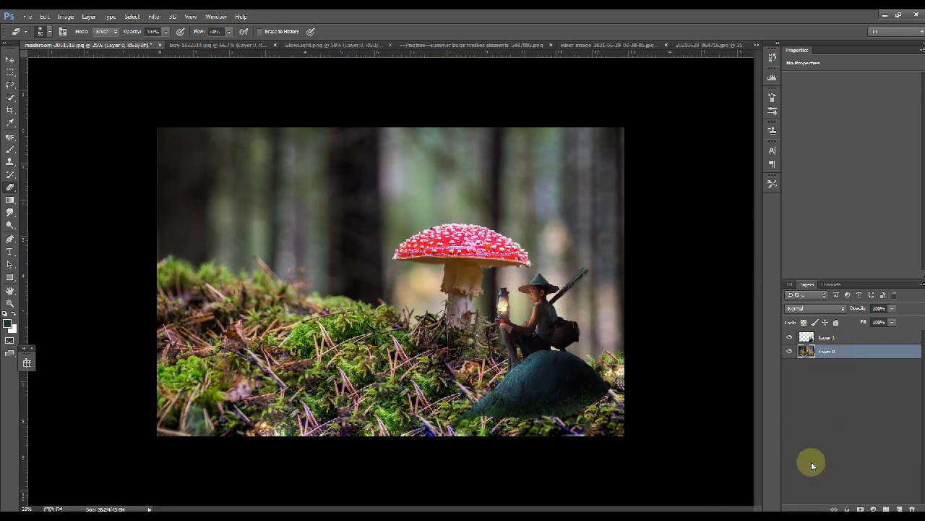
click(872, 508)
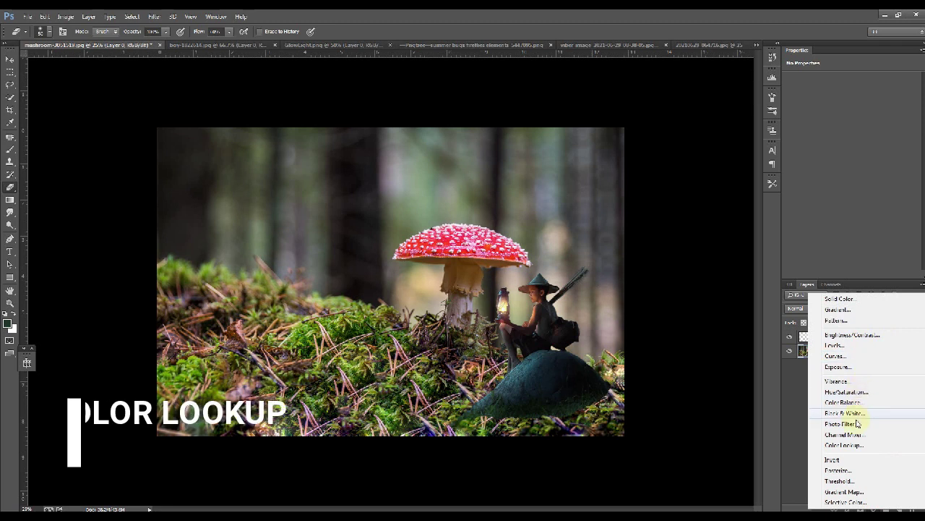
click(845, 443)
click(905, 81)
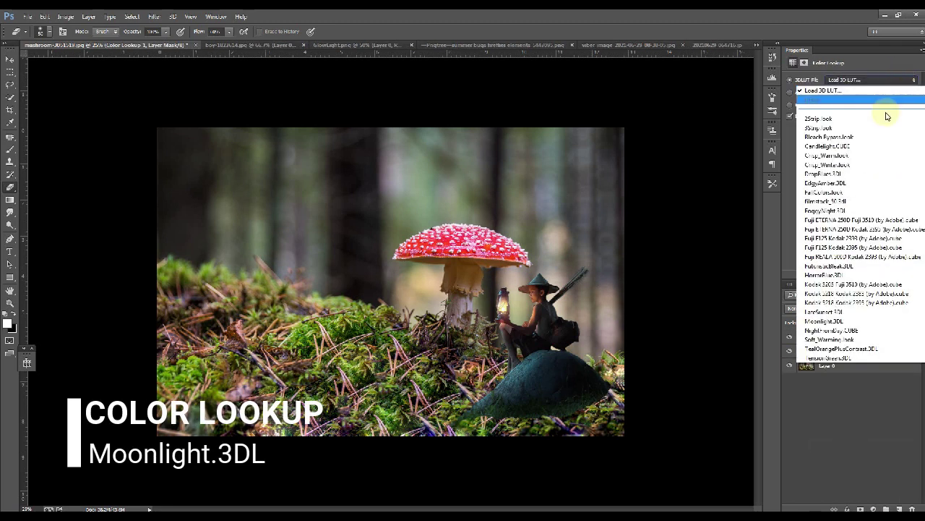
click(850, 327)
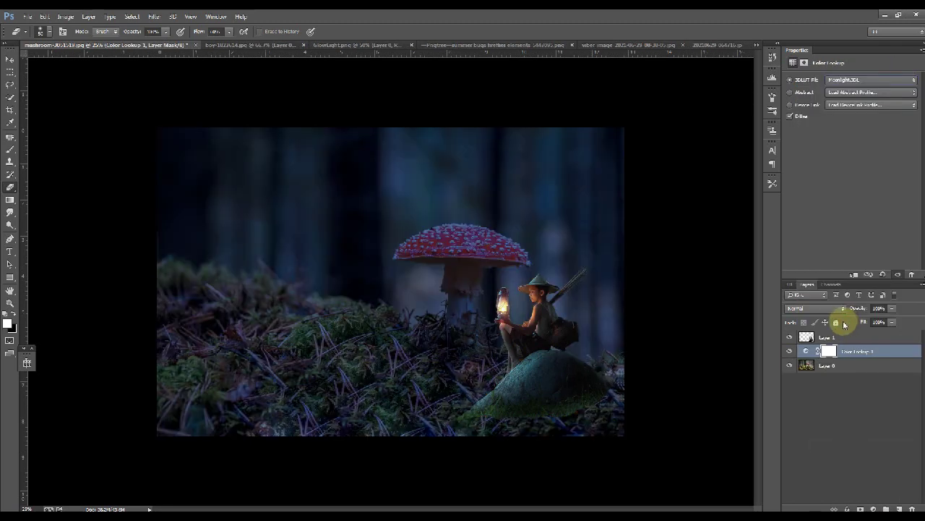
Step: Add a second Color Lookup adjustment with Crisp_Winter.look above the first one and set its opacity to 20%
click(864, 355)
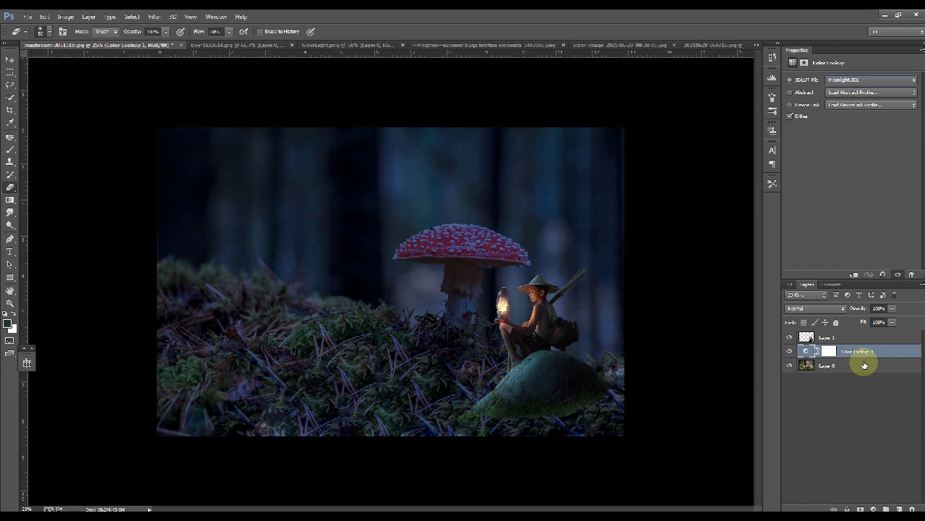
click(873, 509)
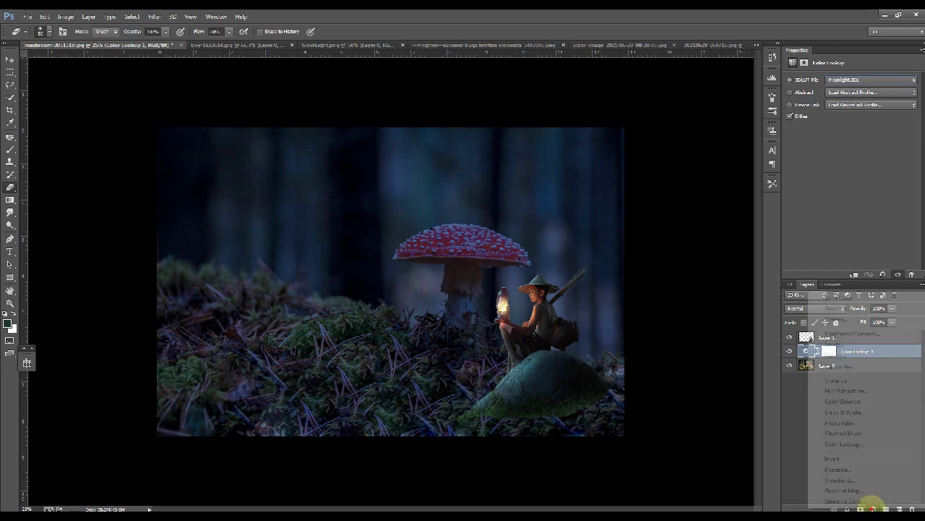
click(845, 444)
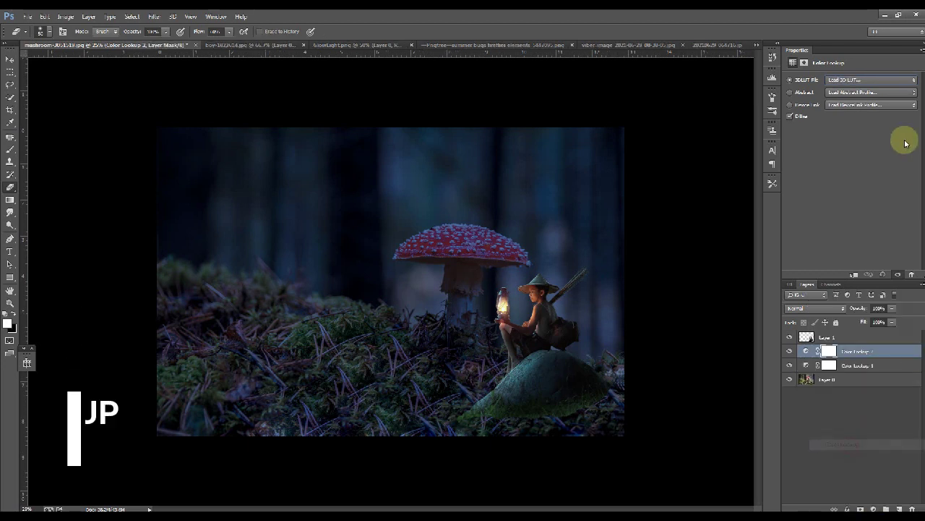
click(909, 80)
click(842, 165)
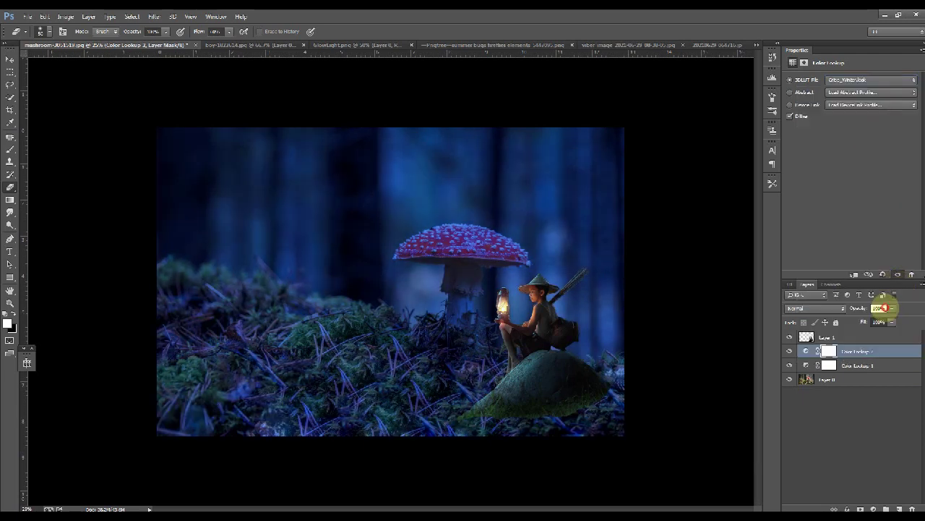
click(882, 308)
text(50)
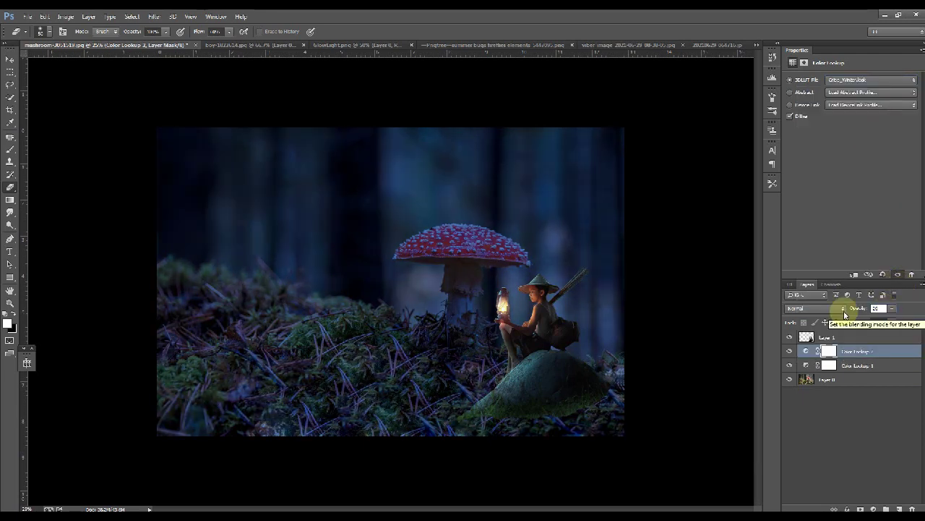
Step: Merge the two Color Lookup adjustments with the mushroom background layer into a single layer
shift+click(842, 381)
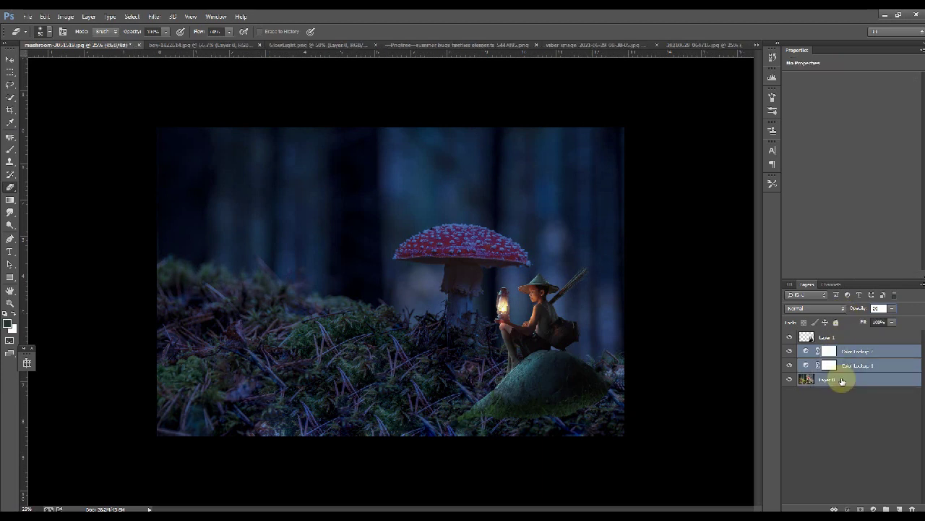
right_click(855, 379)
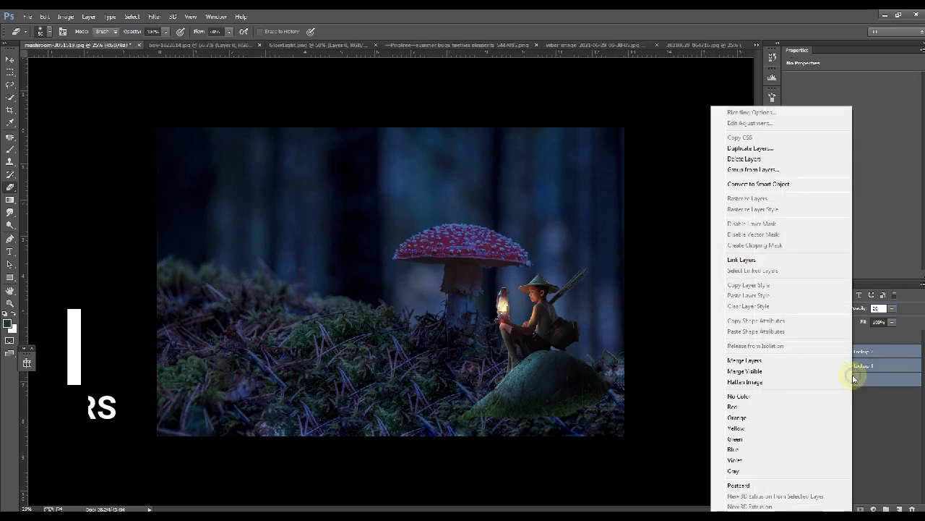
click(799, 360)
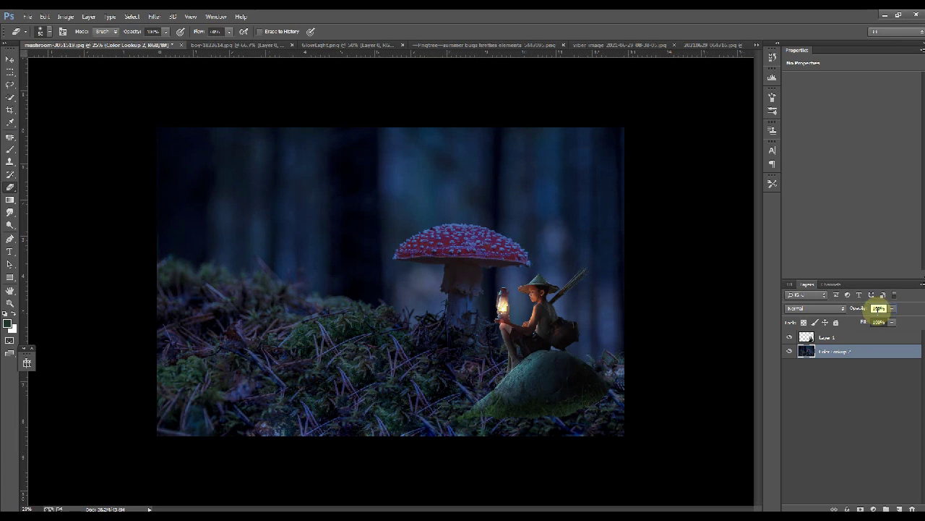
Step: Add a Levels adjustment clipped to the boy layer and lower its white output level to about 175
click(851, 336)
click(872, 509)
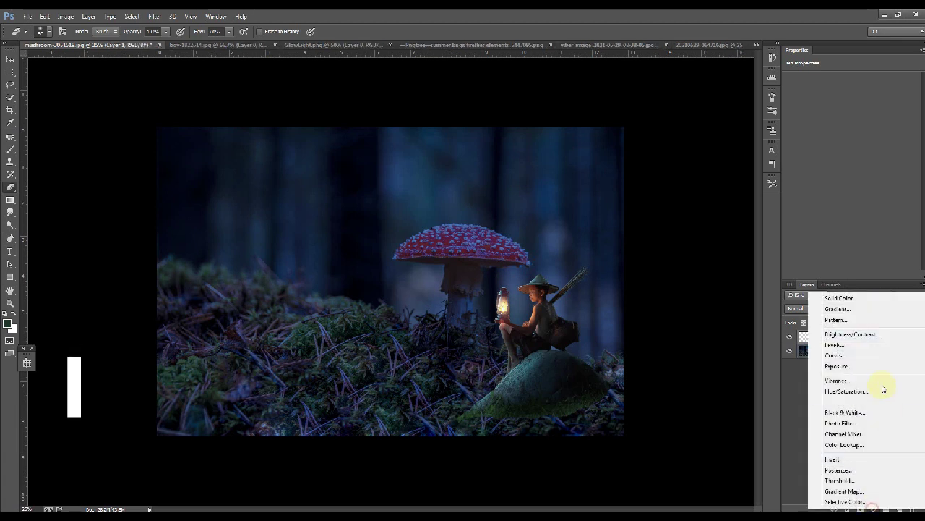
click(871, 350)
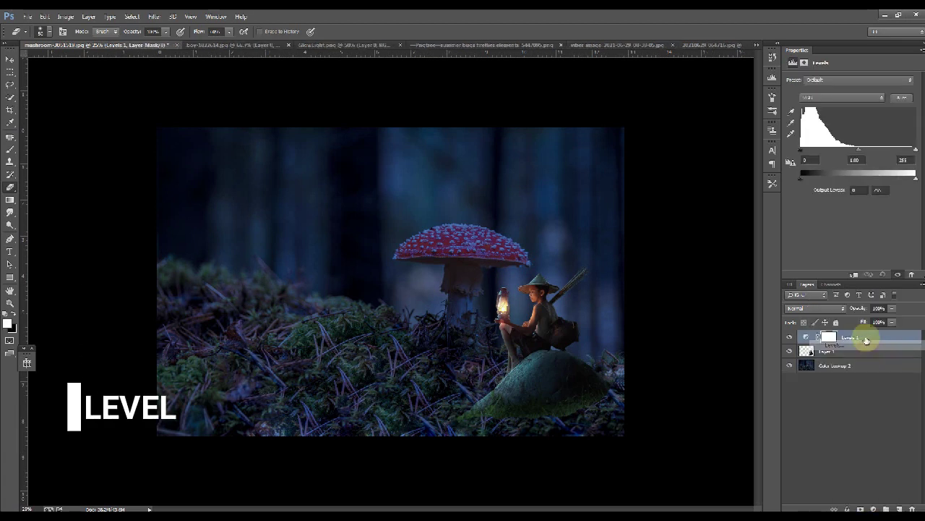
click(855, 274)
drag(913, 179, 880, 180)
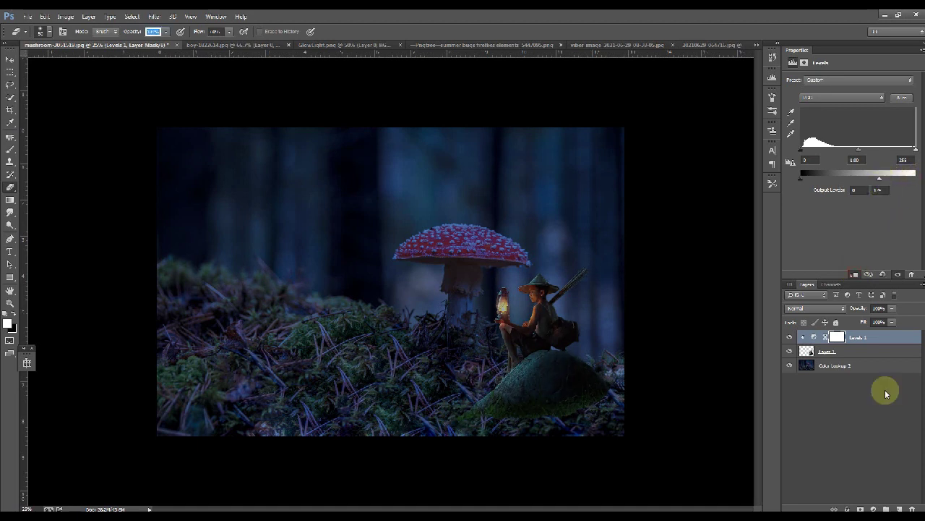
Step: Add a Color Lookup adjustment with Moonlight.3DL, clip it to the boy layer and set its opacity to 20%
click(874, 509)
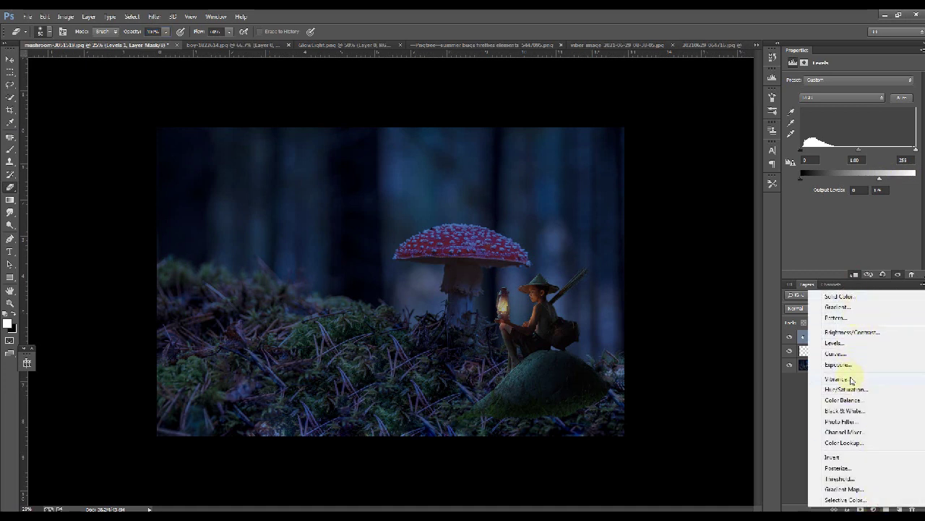
click(845, 442)
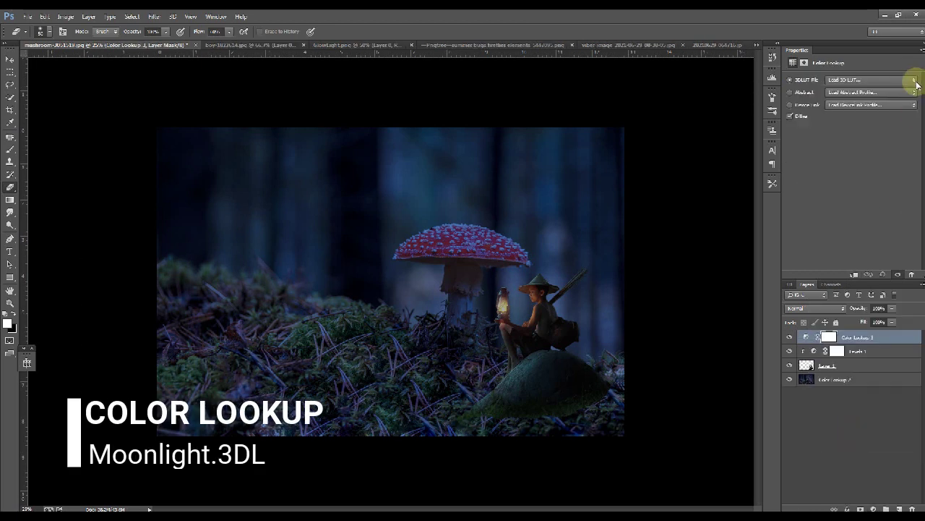
click(911, 81)
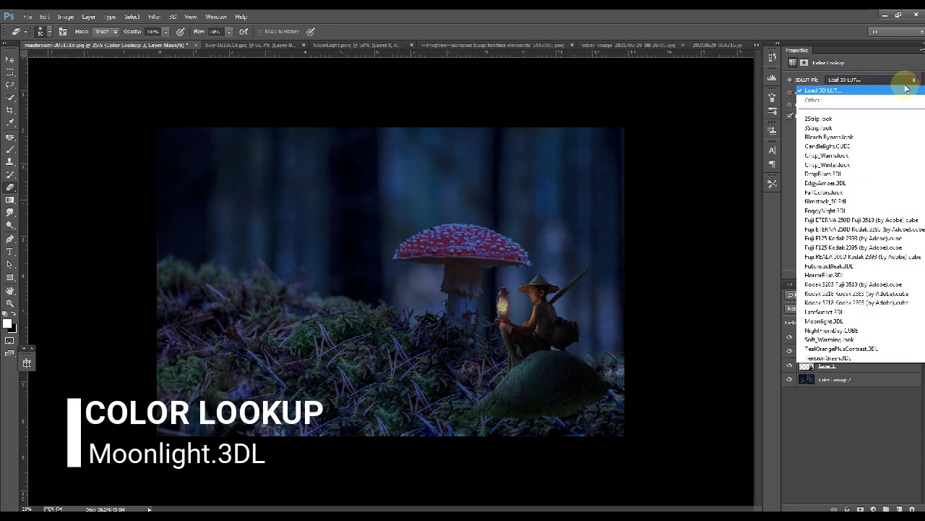
click(850, 320)
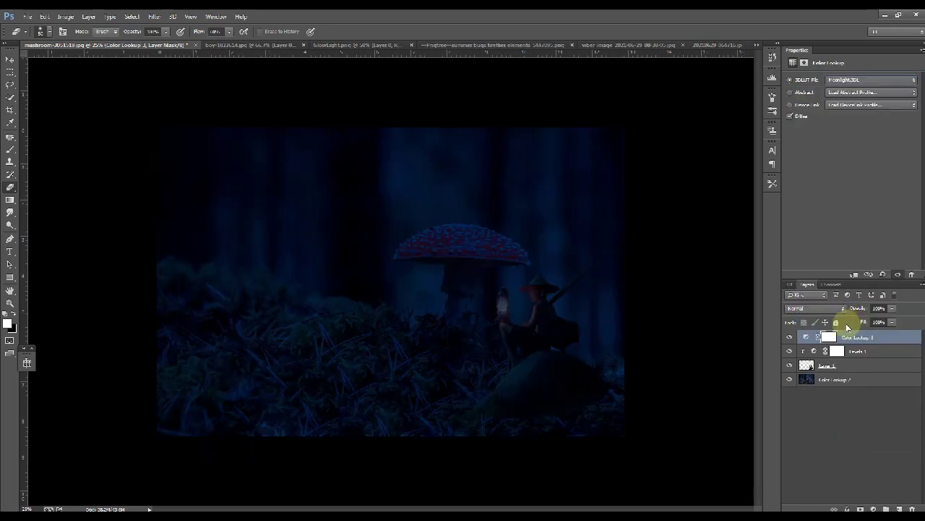
click(853, 274)
drag(885, 309, 821, 310)
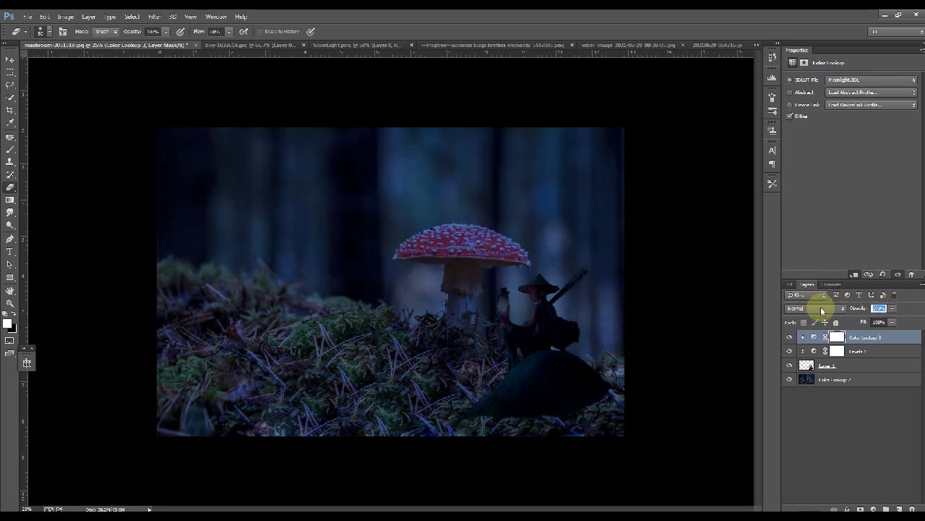
text(20)
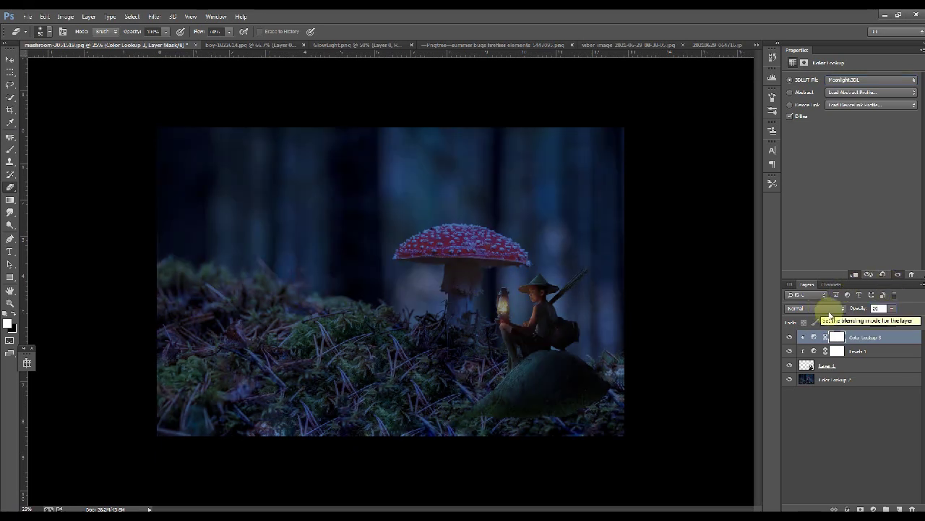
Step: Merge the clipped Levels and Color Lookup adjustments into the boy layer
shift+click(843, 363)
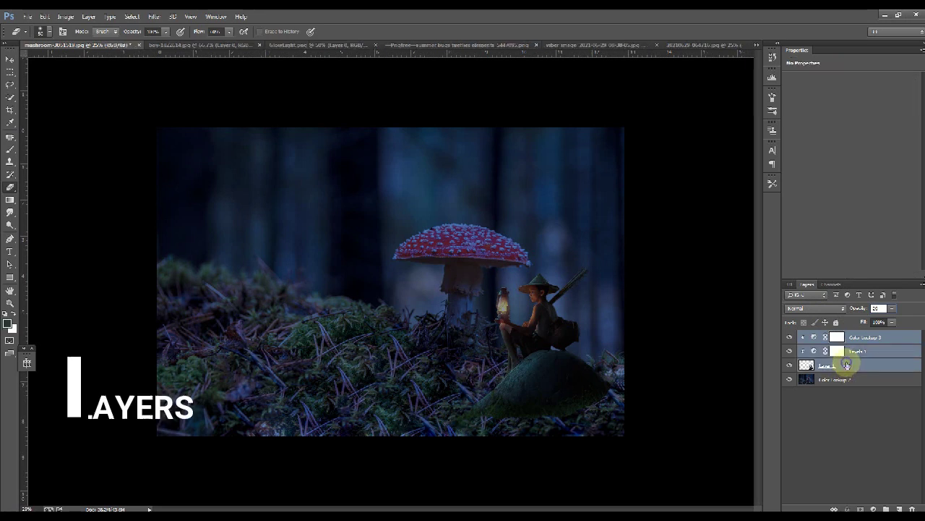
right_click(843, 363)
click(799, 361)
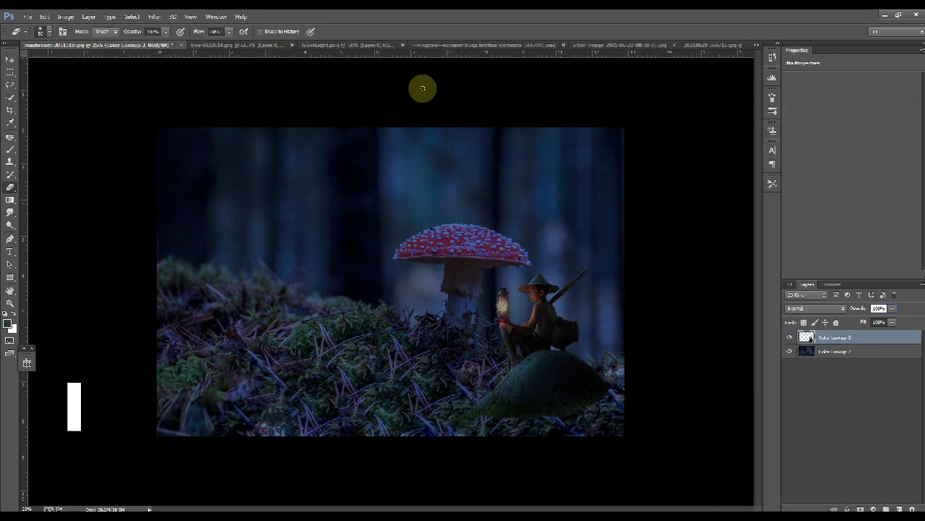
Step: Copy the orange glow from GlowLight.png and paste it into the mushroom composite
click(331, 45)
key(ctrl+c)
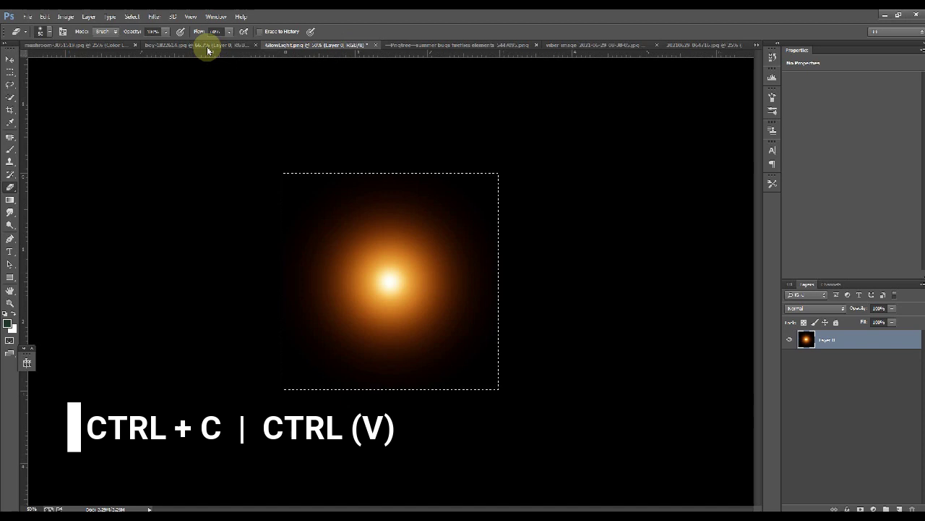
click(79, 45)
key(ctrl+v)
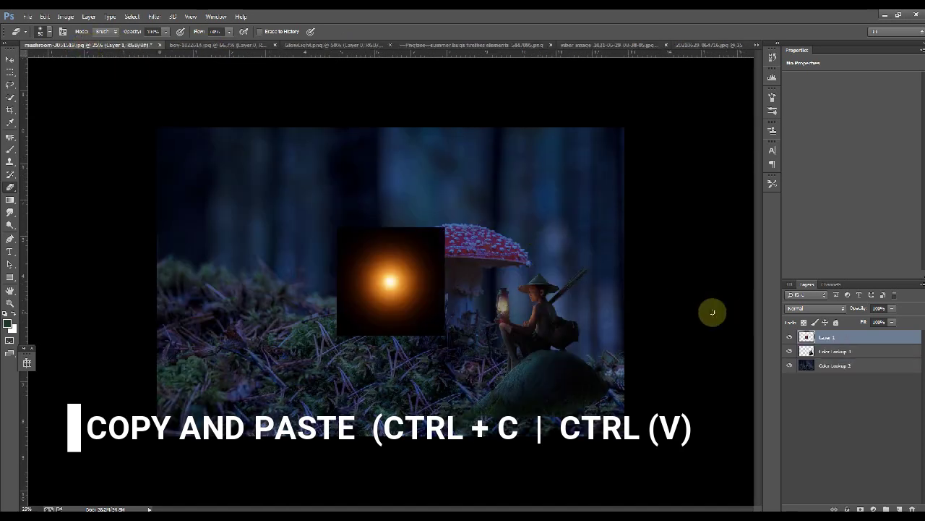
Step: Place the glow layer beneath the boy layer and move the glow so that it is centred on the lantern
drag(815, 334, 822, 359)
drag(407, 283, 496, 297)
key(ctrl+z)
key(v)
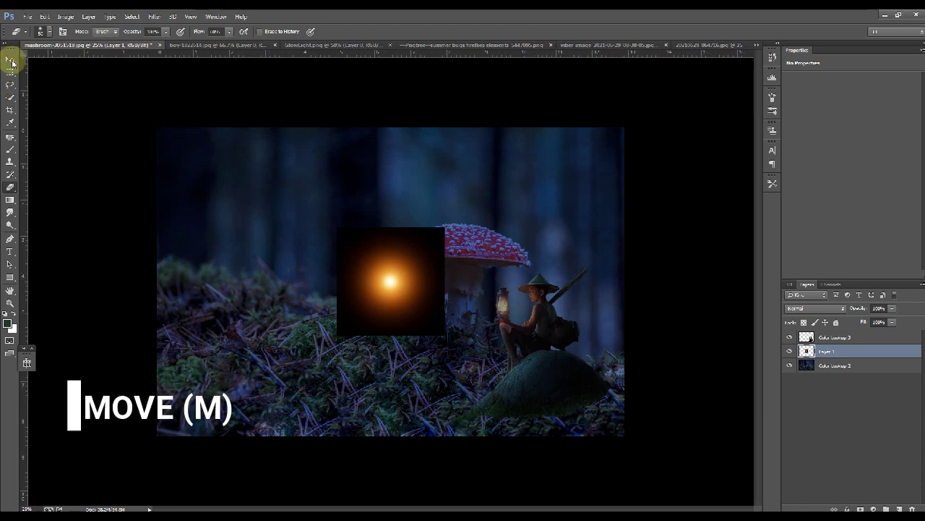
drag(390, 289, 503, 316)
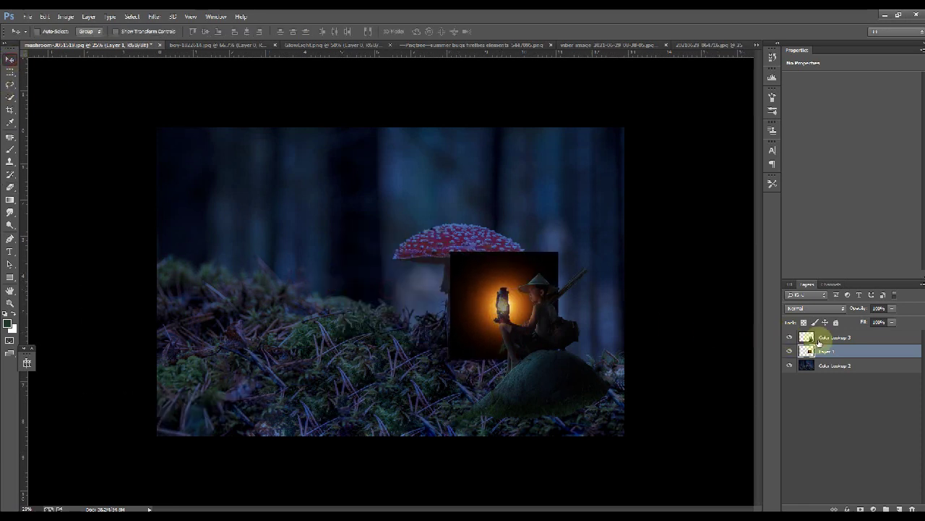
Step: Set the glow layer's blending mode to Screen and move it above the boy layer
click(843, 308)
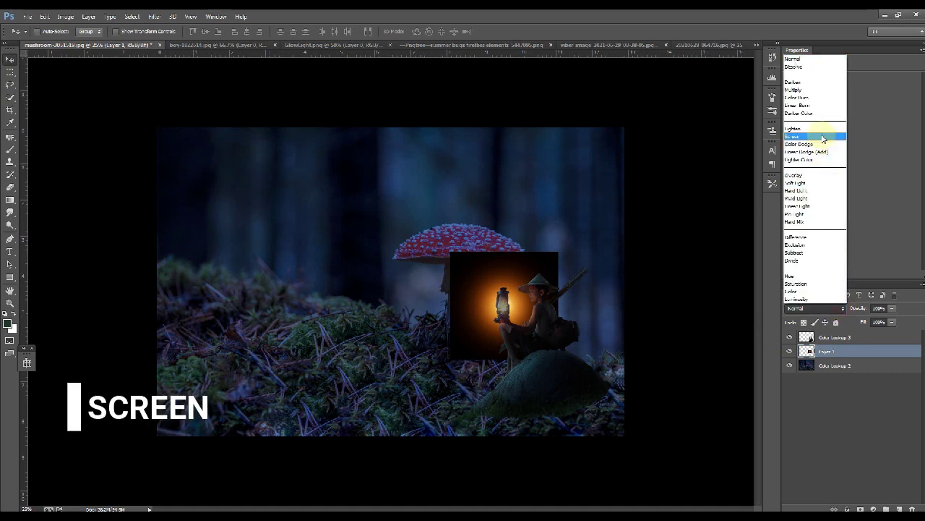
click(819, 137)
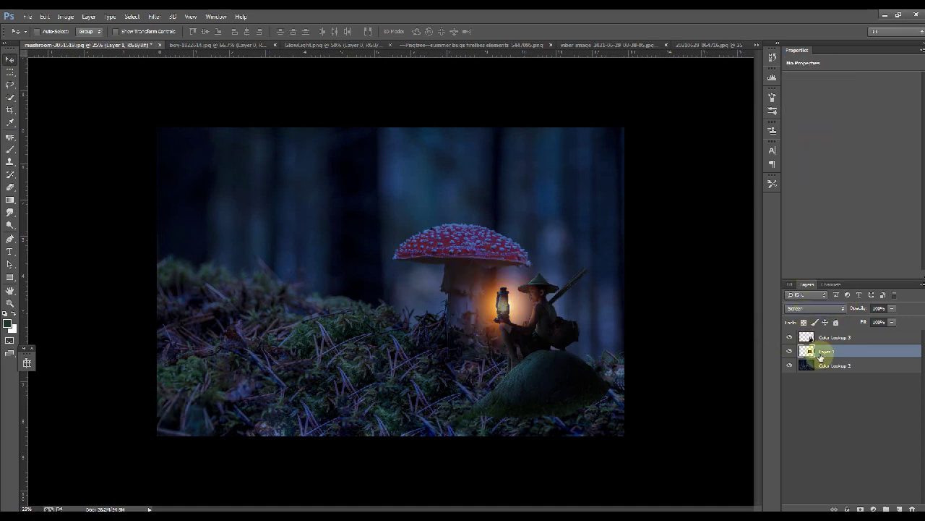
drag(835, 354, 829, 325)
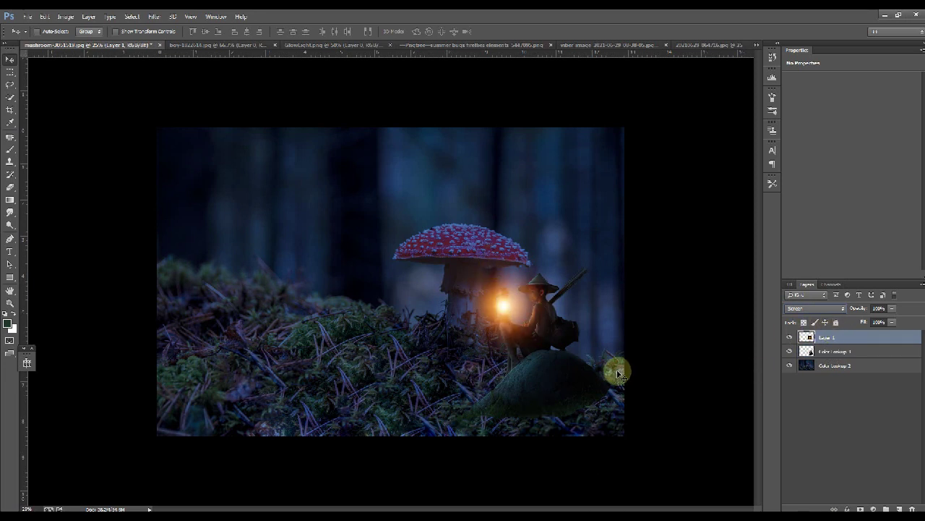
Step: Put the glow layer into a new layer group and collapse the group
click(846, 352)
drag(844, 342, 886, 503)
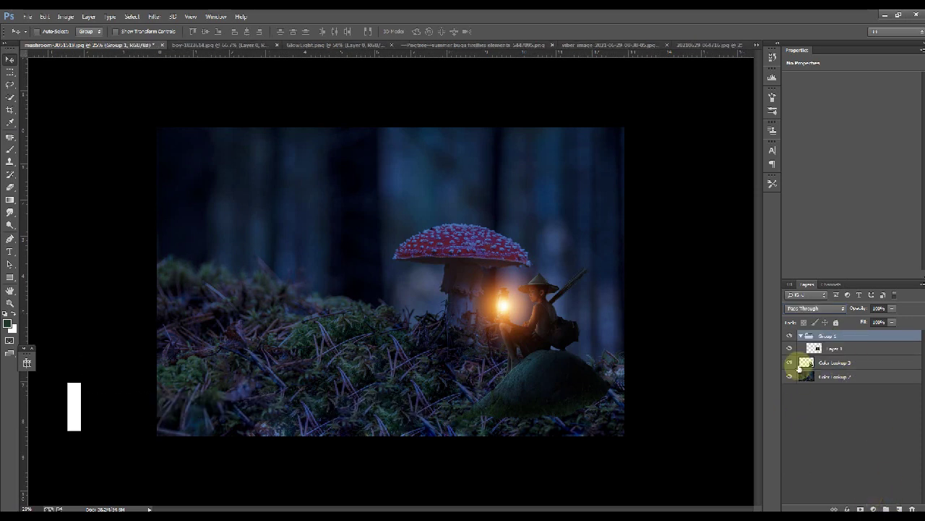
click(801, 336)
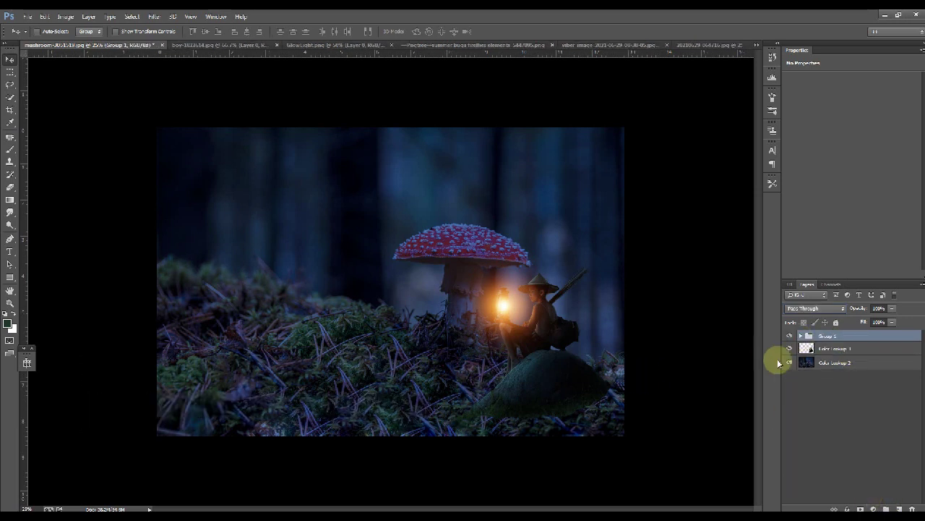
Step: Lasso the lower part of the rock on the boy layer and duplicate the selection onto its own layer
click(828, 350)
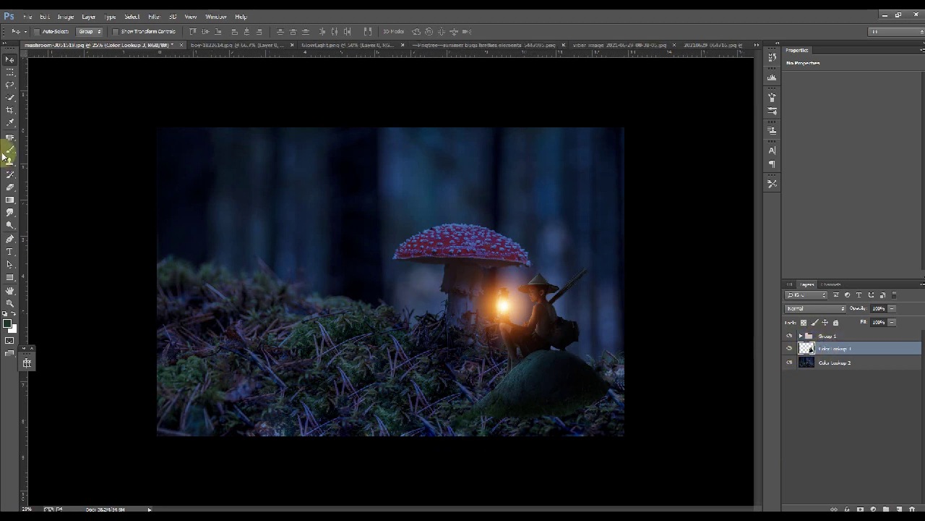
click(10, 84)
mouse_move(423, 385)
mouse_down()
mouse_move(653, 375)
mouse_move(681, 418)
mouse_move(678, 465)
mouse_up()
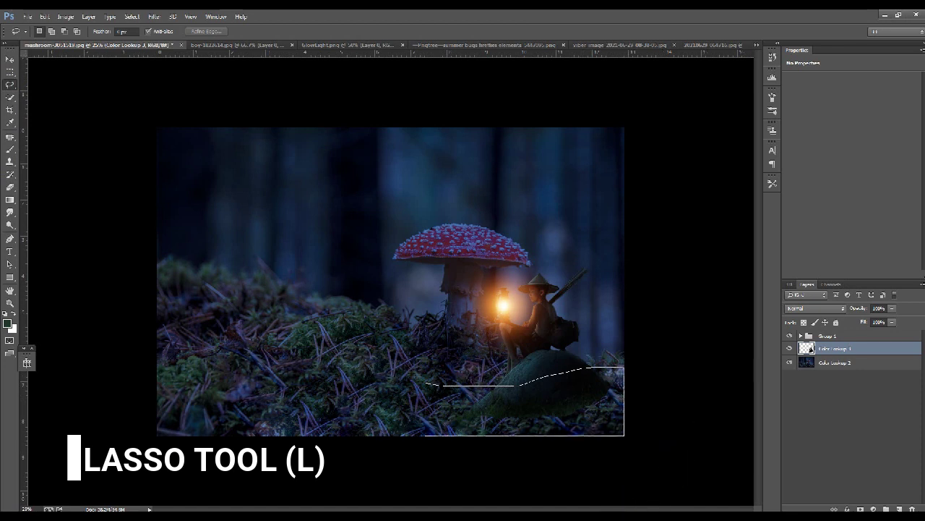
drag(425, 435, 423, 390)
key(ctrl+j)
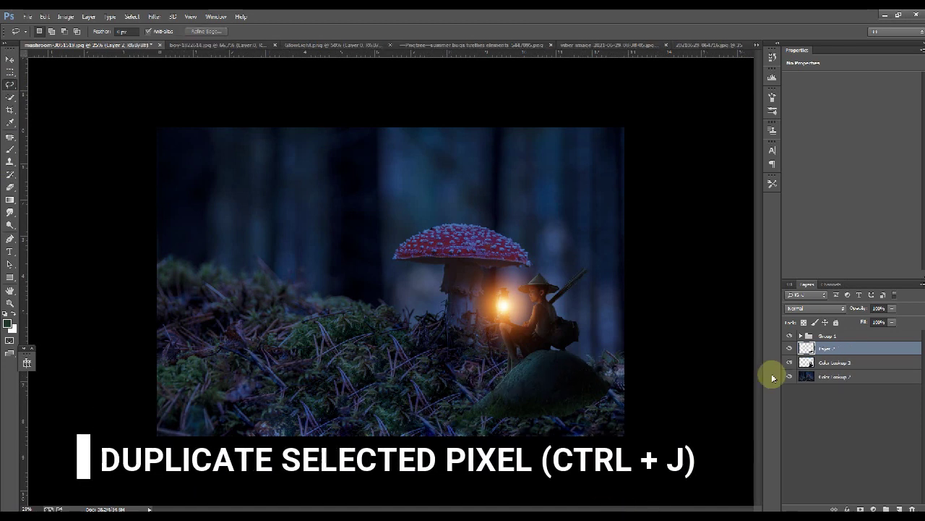
click(835, 365)
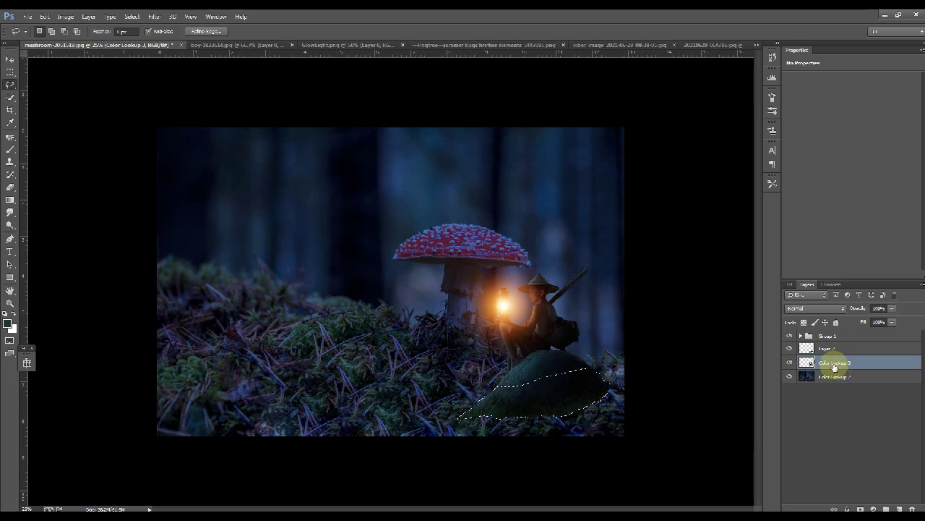
drag(833, 365, 830, 349)
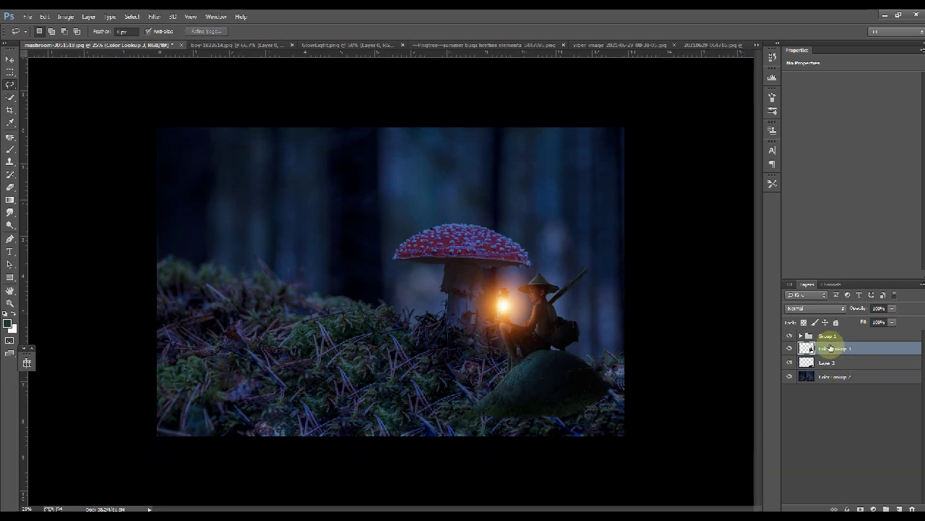
key(ctrl+z)
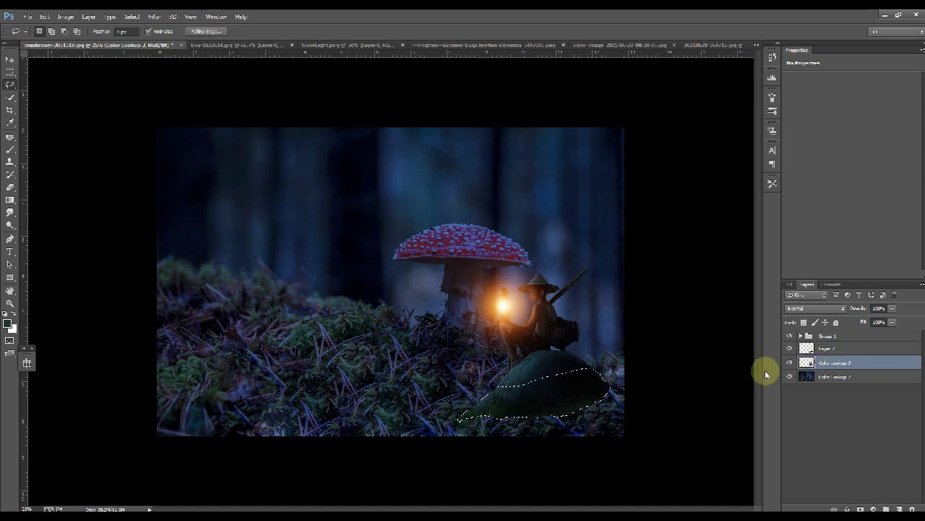
key(ctrl+alt+z)
key(ctrl+alt+z)
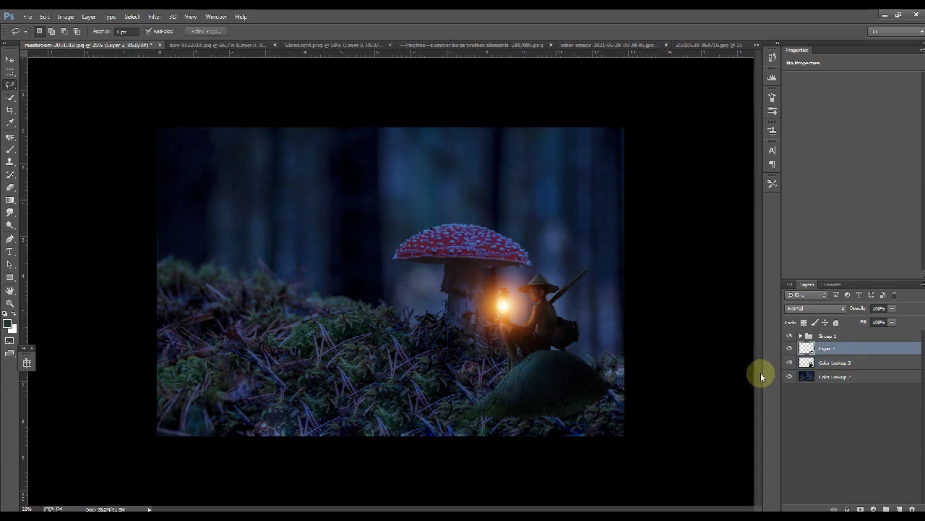
Step: Load the rock copy's outline as a selection and delete those pixels from the boy layer
click(791, 352)
click(791, 352)
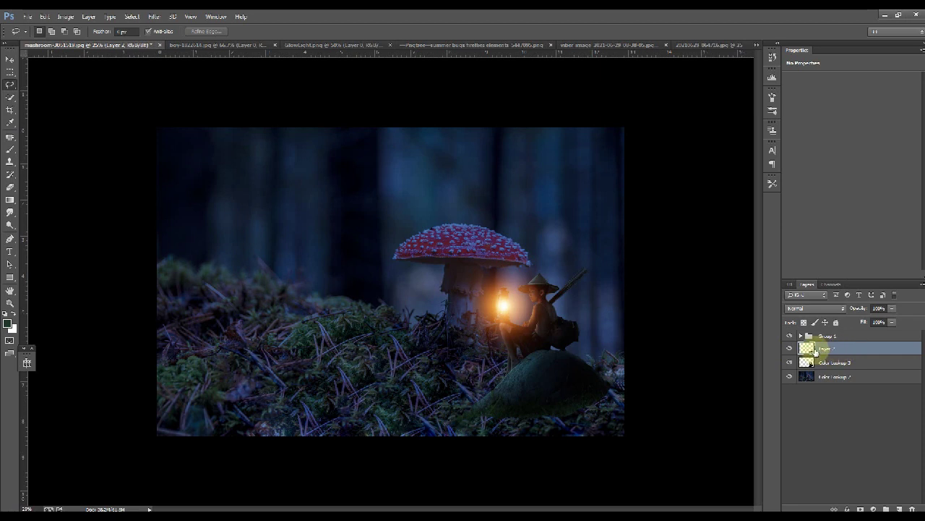
ctrl+click(815, 350)
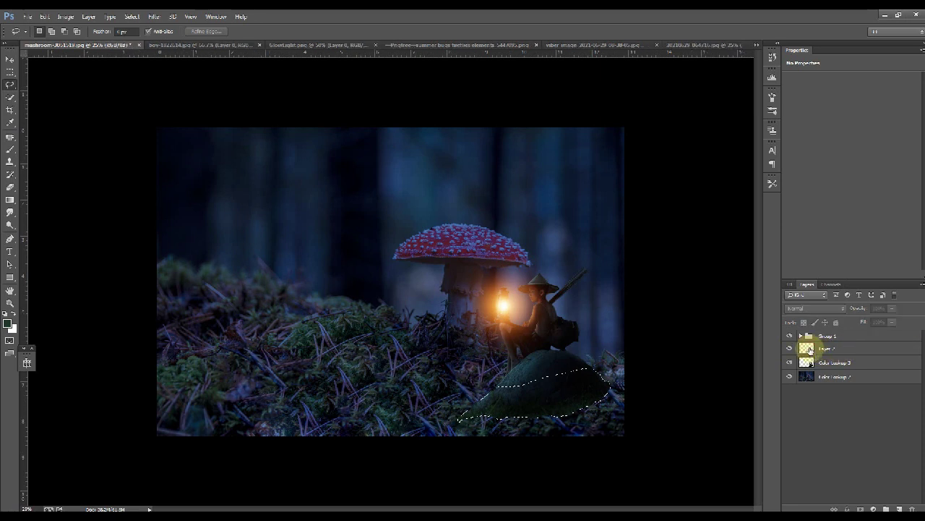
click(816, 363)
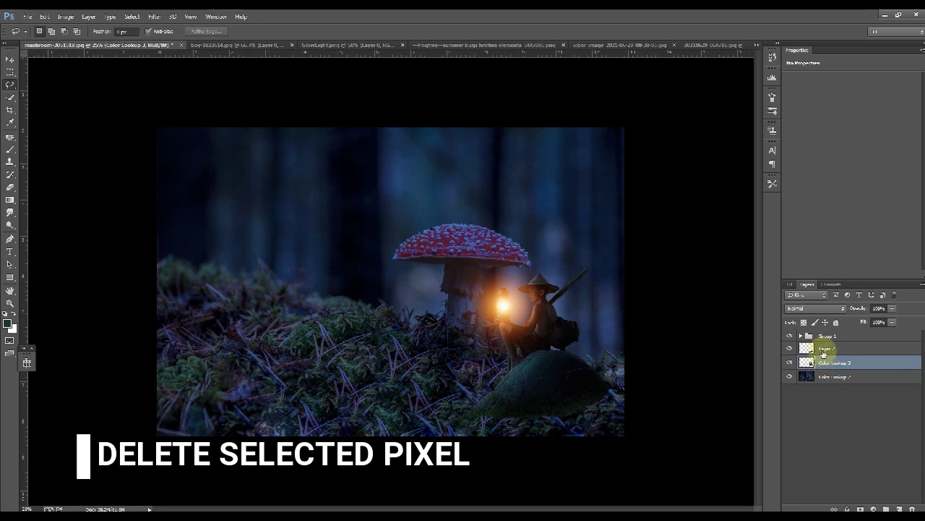
click(823, 353)
key(v)
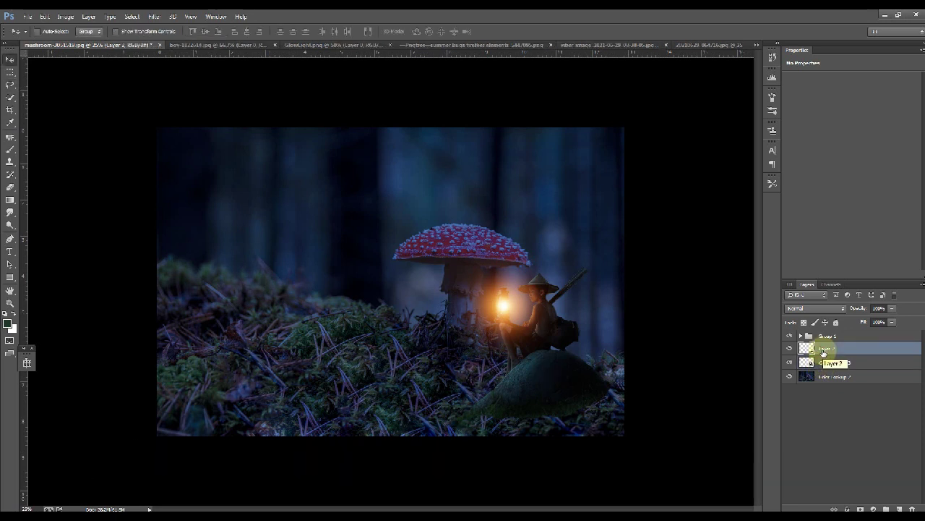
Step: Move the boy layer above the rock copy and merge the rock copy with the forest background layer
drag(839, 363, 839, 347)
click(791, 363)
click(792, 364)
click(828, 363)
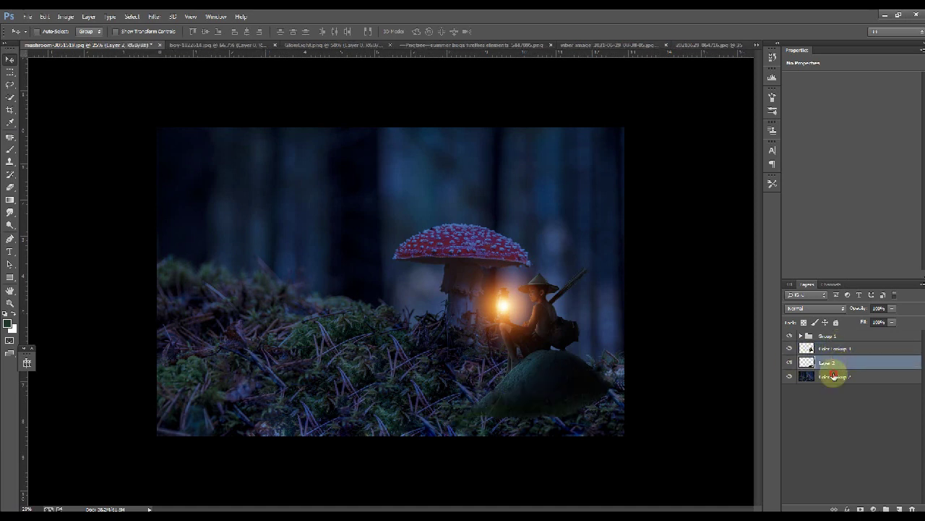
shift+click(834, 375)
right_click(833, 376)
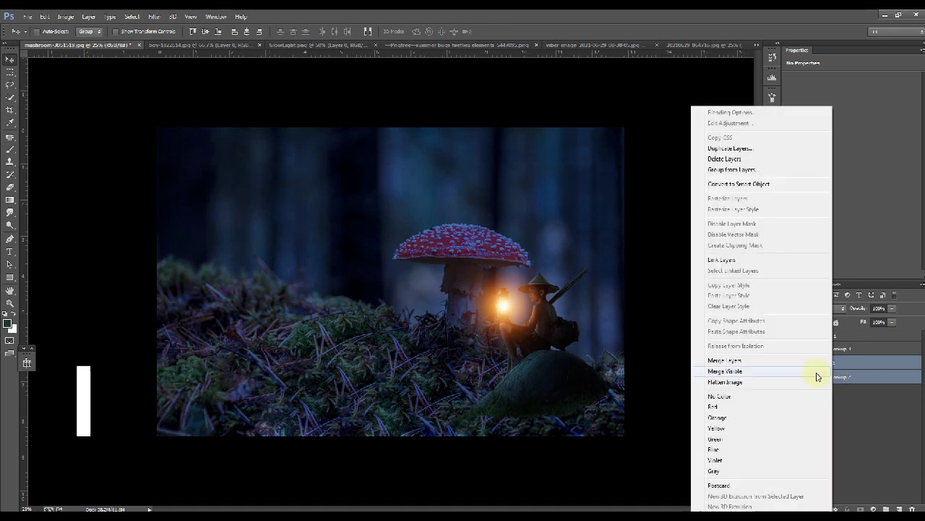
click(761, 366)
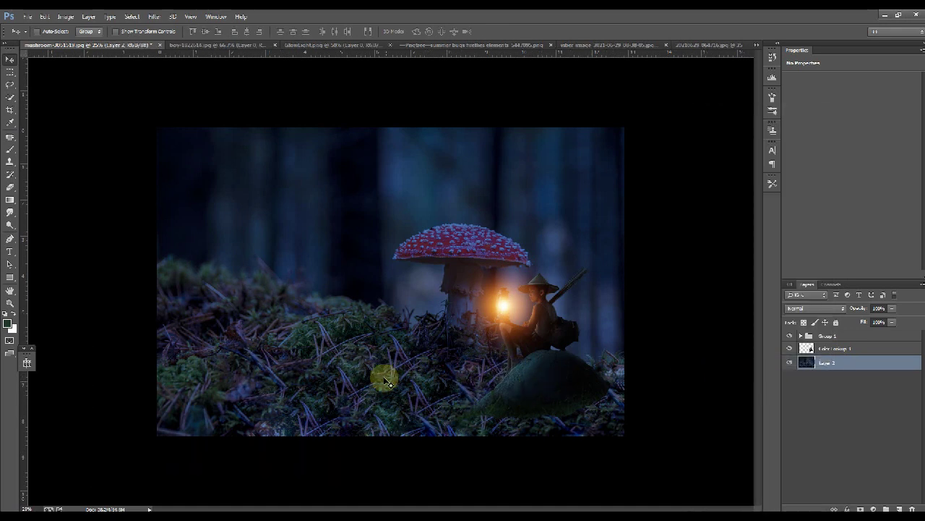
Step: Clone nearby moss over the rock's lower edge with the Clone Stamp to blend it into the ground
click(9, 164)
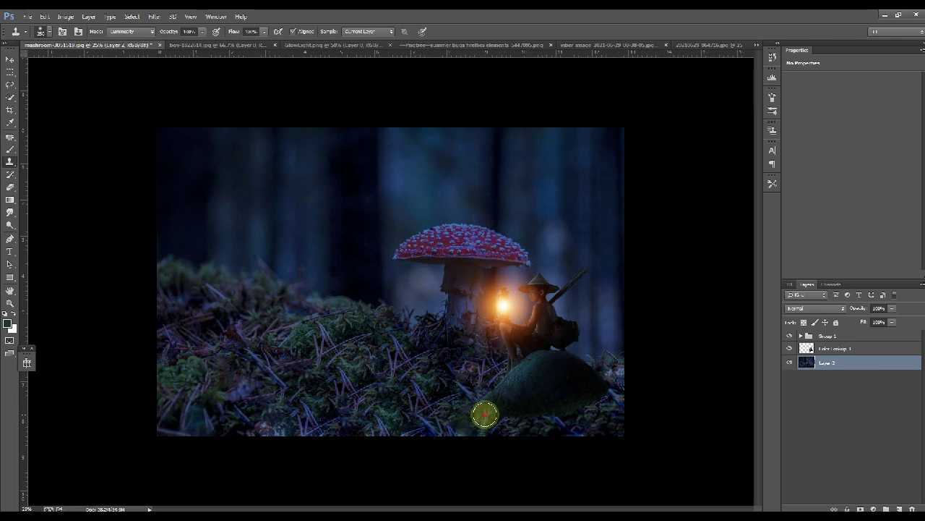
click(485, 414)
alt+click(503, 426)
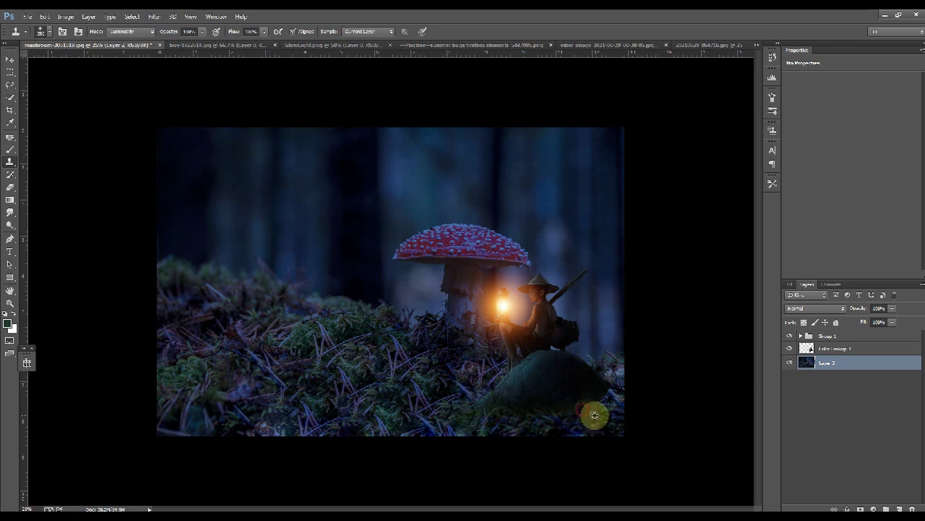
Step: Paint soft black shadow around the base and right side of the rock with a low-flow brush
key(b)
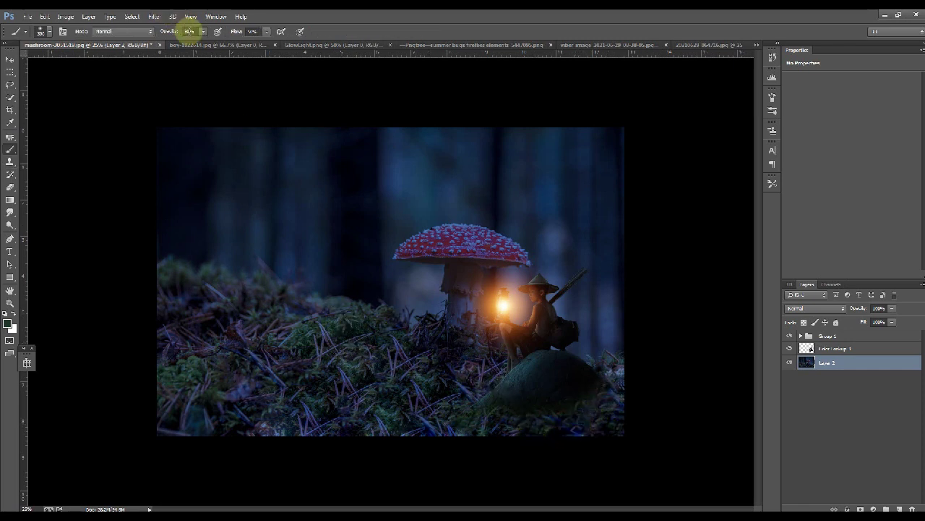
click(252, 31)
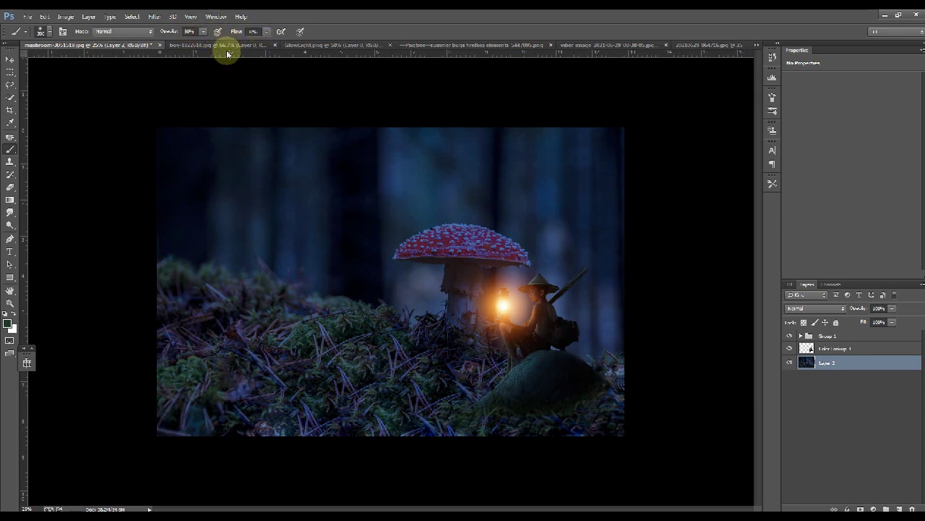
click(5, 314)
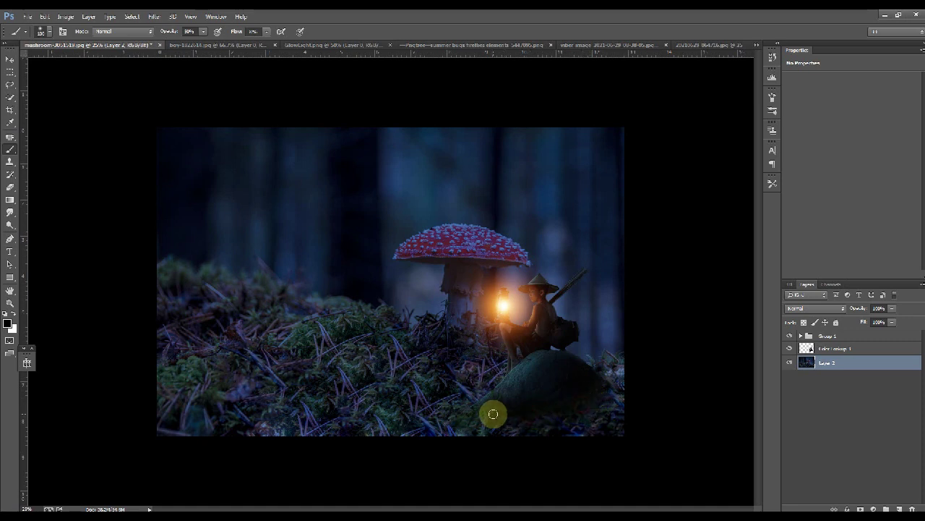
key(bracketright)
key(bracketright)
click(623, 368)
click(612, 380)
click(609, 381)
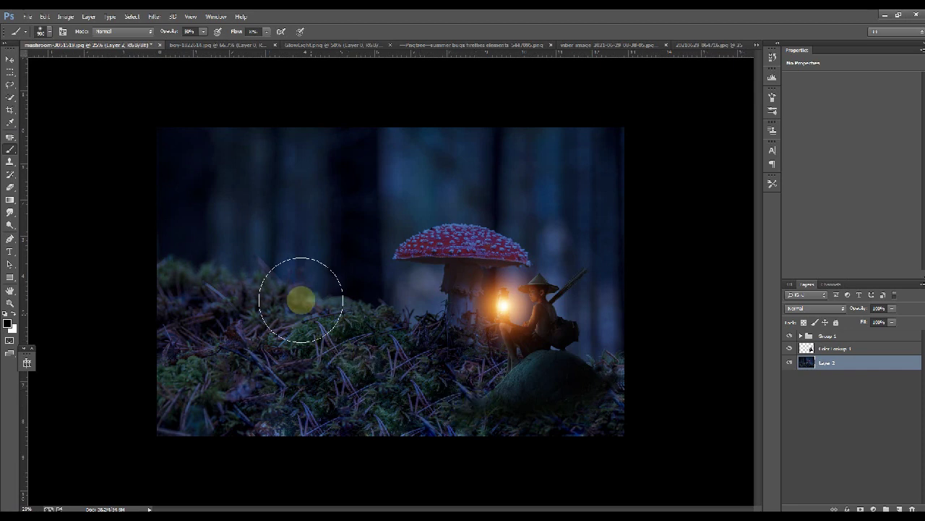
Step: Adjust the brush flow and darken the mossy foreground left of the rock with a large black brush
click(250, 31)
key(Return)
drag(387, 393, 359, 405)
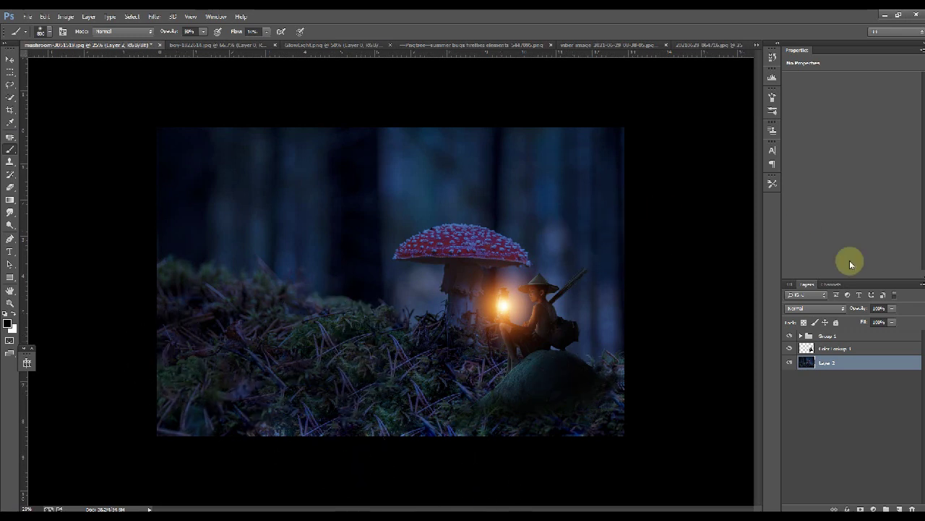
key(v)
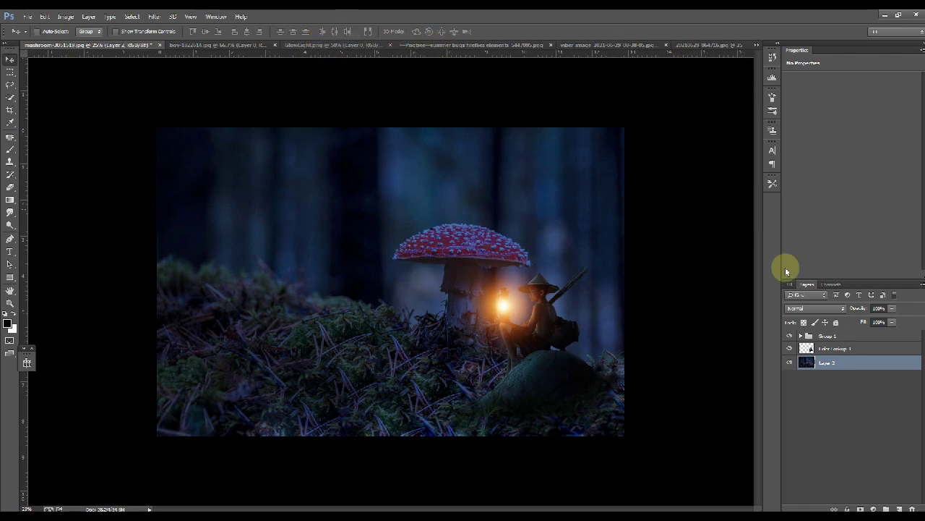
Step: Create a new layer above the glow group and set the brush's foreground colour to bright yellow
click(828, 335)
click(898, 504)
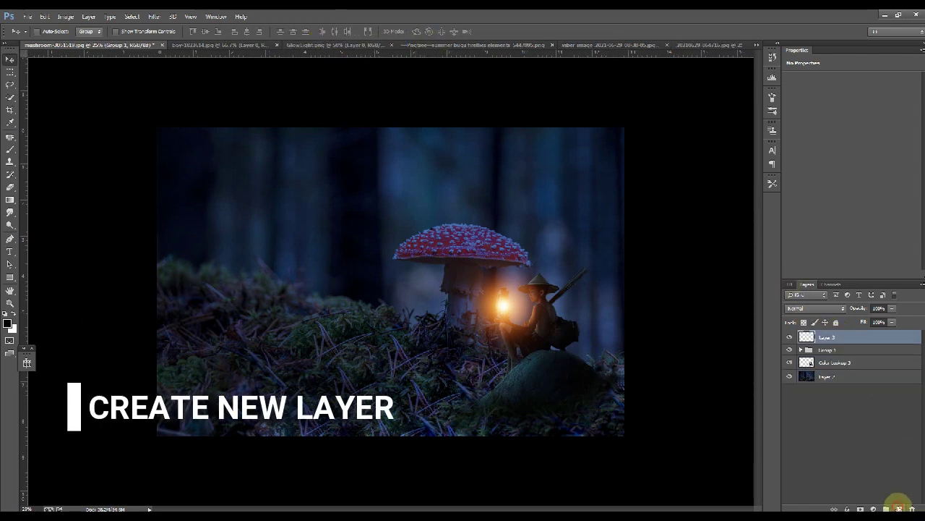
click(10, 148)
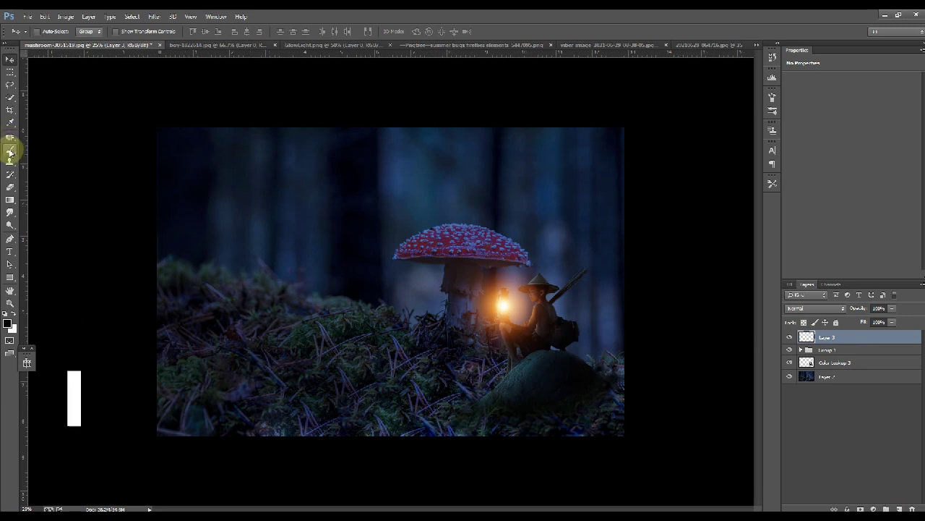
click(7, 323)
drag(794, 152, 794, 170)
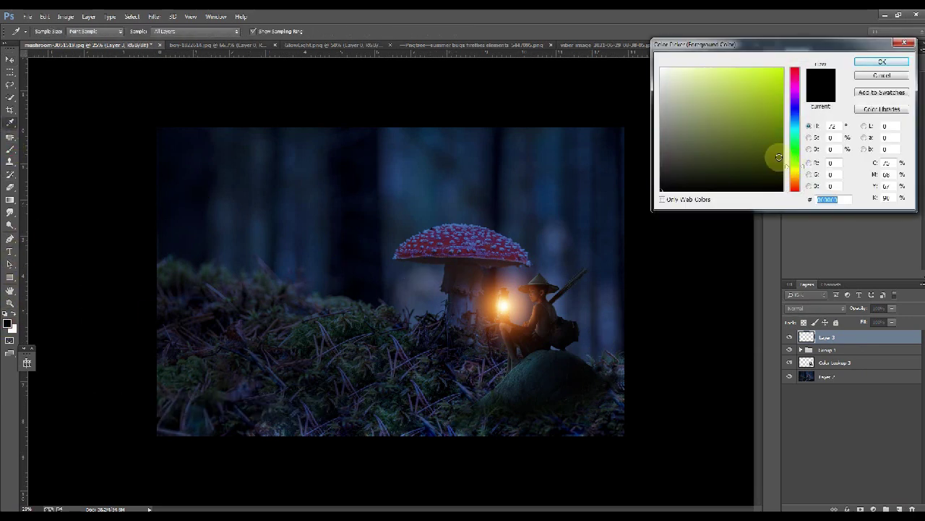
mouse_move(779, 130)
mouse_down()
mouse_move(788, 89)
mouse_move(812, 56)
mouse_up()
key(Return)
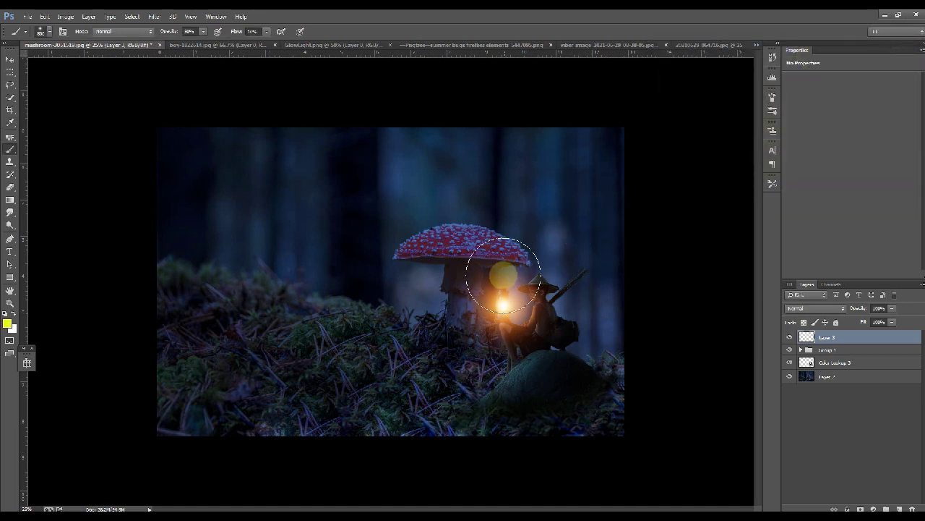
Step: Reduce the brush size, set its flow to 20%, and paint a yellow stroke on the mushroom stem
key([)
key([)
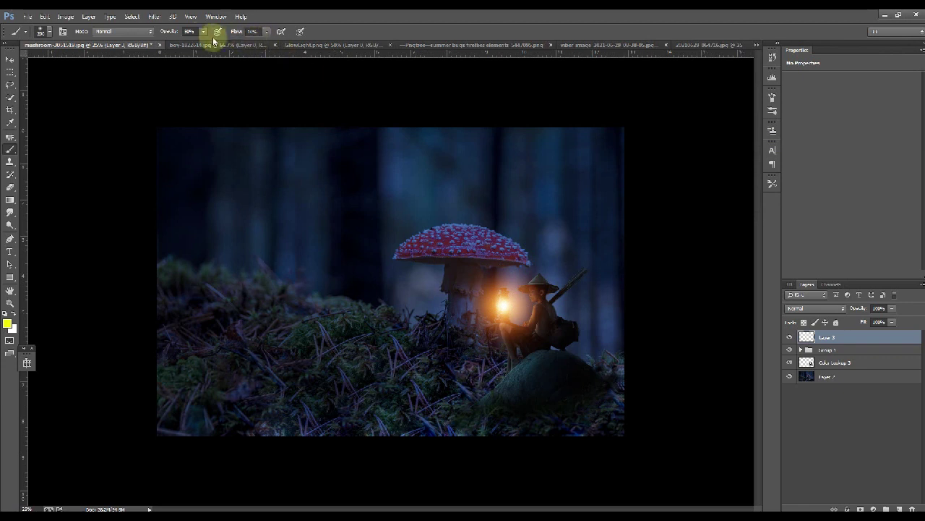
click(190, 31)
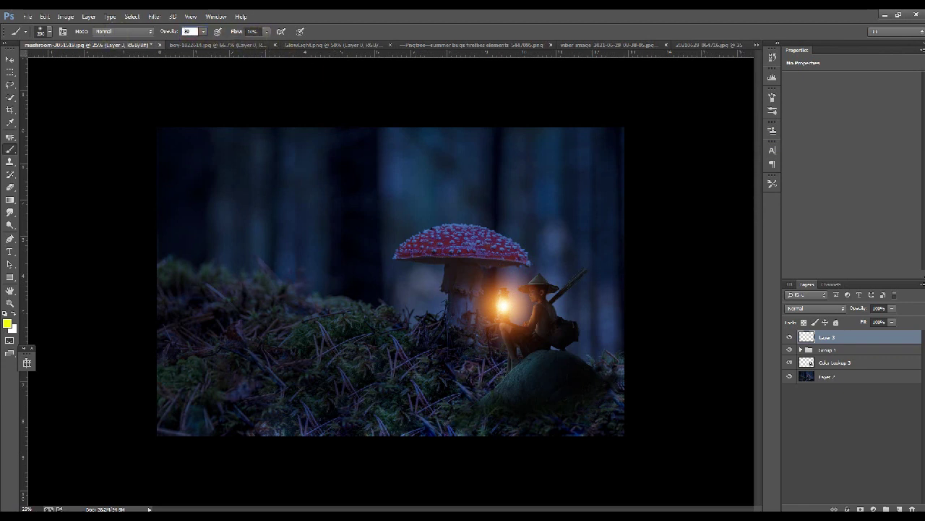
text(20)
key(Return)
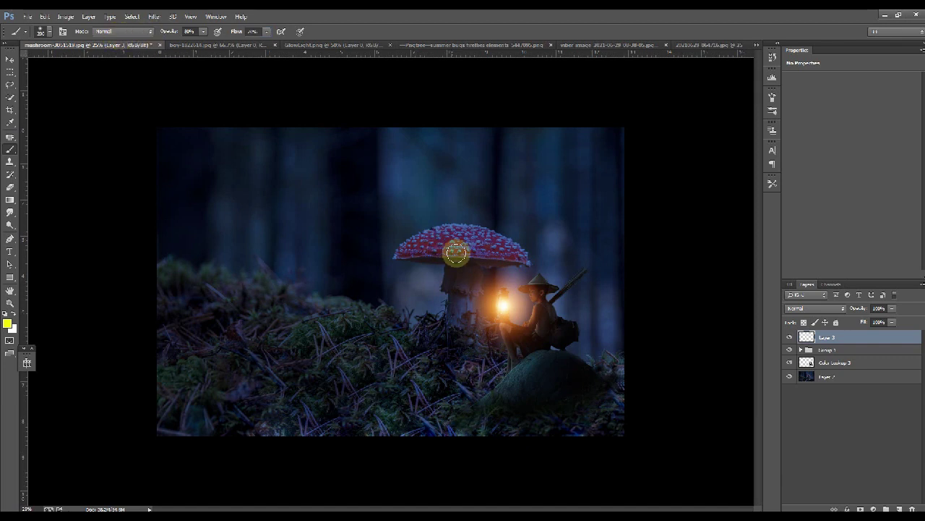
drag(461, 264, 464, 279)
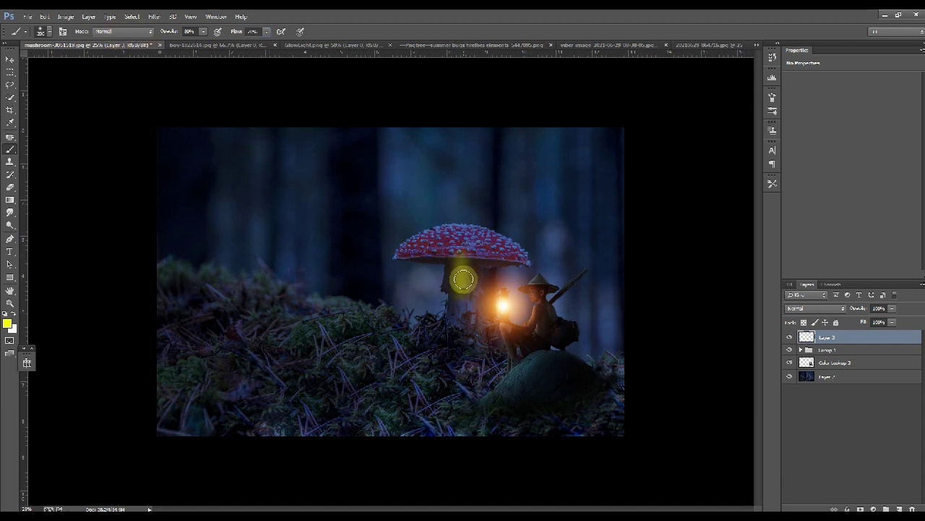
Step: Set the yellow layer's blending mode to Overlay and paint yellow light over the mushroom stem and the moss below it
click(824, 308)
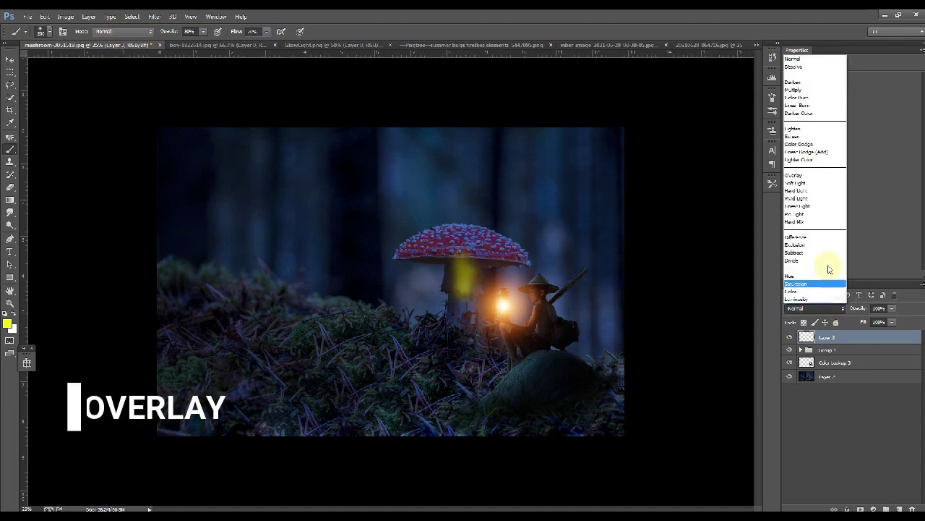
click(813, 180)
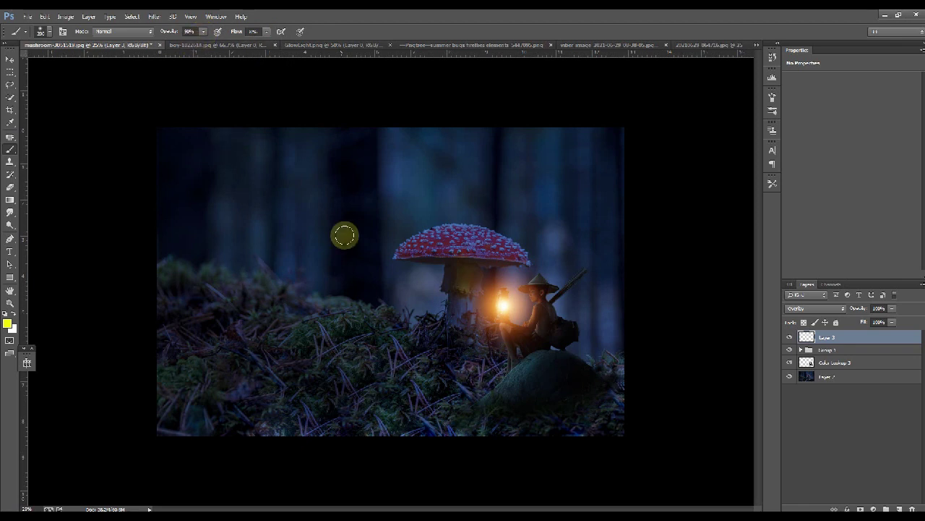
mouse_move(452, 268)
mouse_down()
mouse_move(455, 308)
mouse_move(470, 325)
mouse_move(470, 295)
mouse_move(460, 333)
mouse_move(461, 322)
mouse_move(434, 354)
mouse_move(443, 350)
mouse_move(431, 354)
mouse_move(444, 338)
mouse_move(395, 363)
mouse_move(434, 351)
mouse_move(466, 378)
mouse_move(471, 328)
mouse_move(452, 255)
mouse_up()
key(ctrl+z)
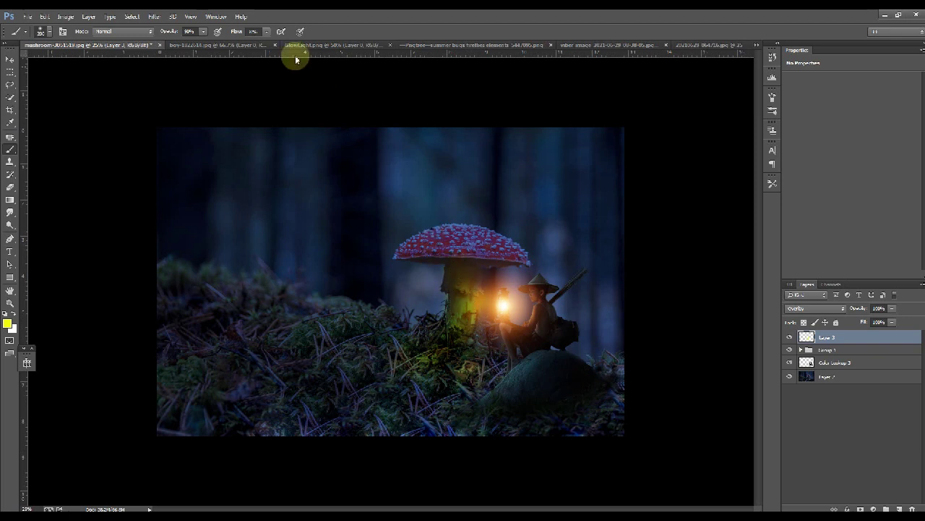
Step: Set the brush to 20% flow and 30% opacity and paint yellow light under the mushroom cap
click(252, 31)
text(20)
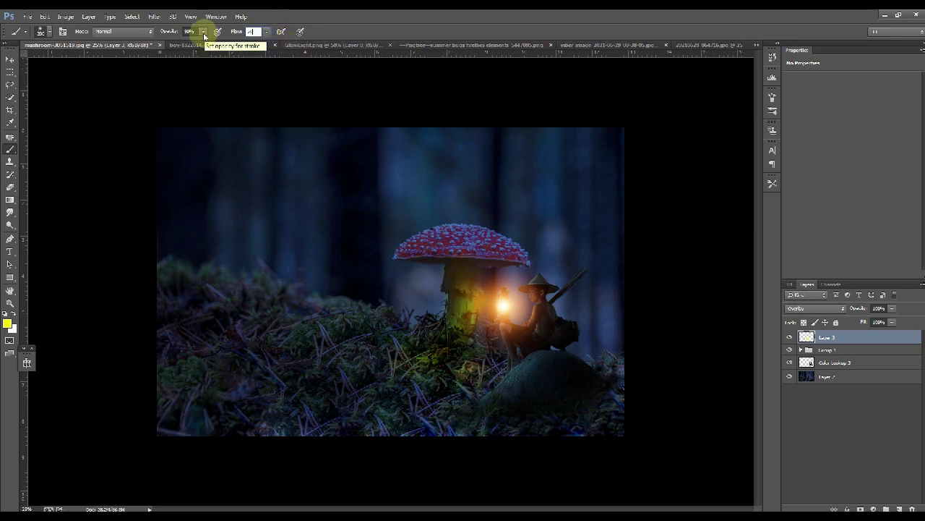
drag(197, 33, 124, 40)
text(30)
key(Return)
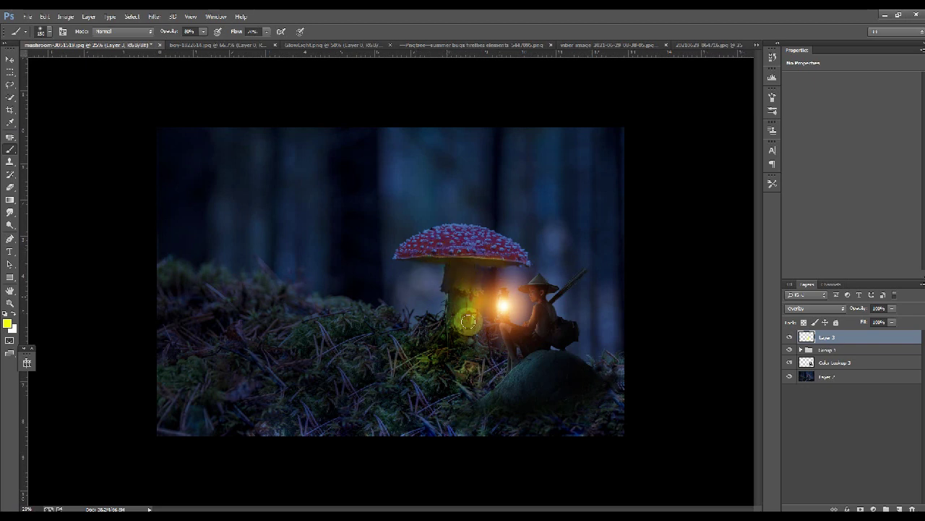
Step: Load the boy layer's outline as a selection, paint yellow light on his hat, and deselect
ctrl+click(808, 363)
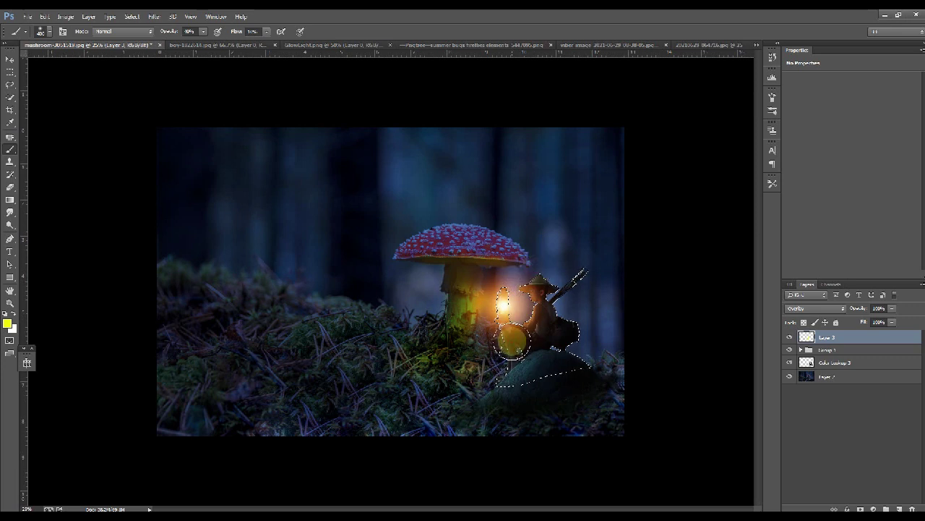
click(853, 362)
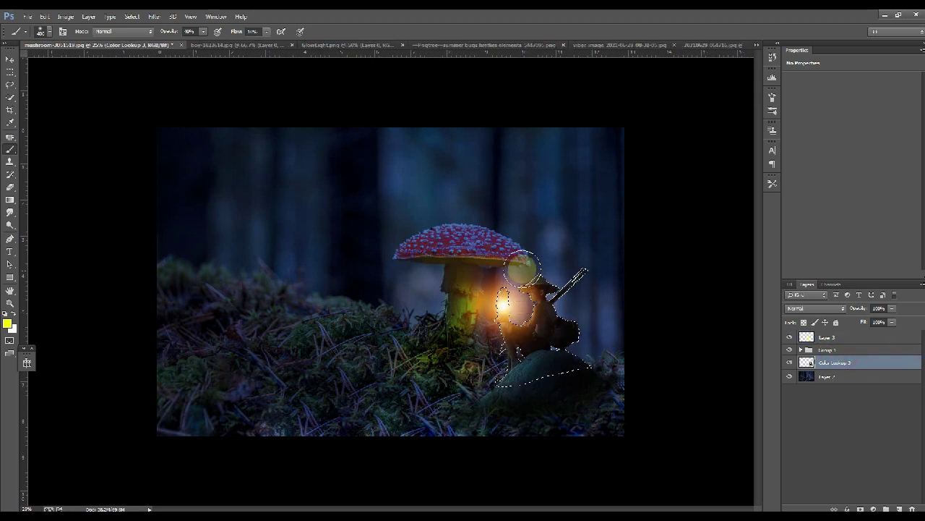
key(ctrl+d)
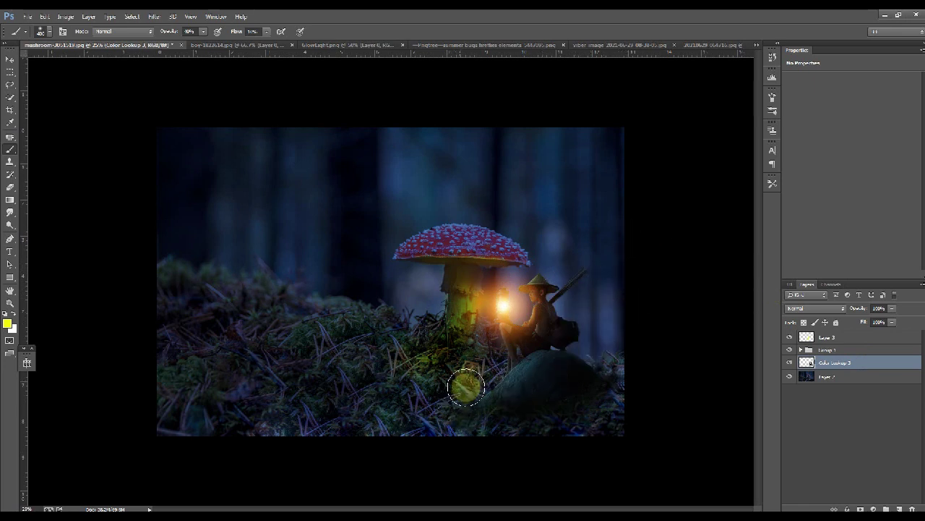
Step: On the yellow Overlay layer, paint light over the rock and surrounding moss with an enlarged brush, setting its flow to 40%
click(823, 336)
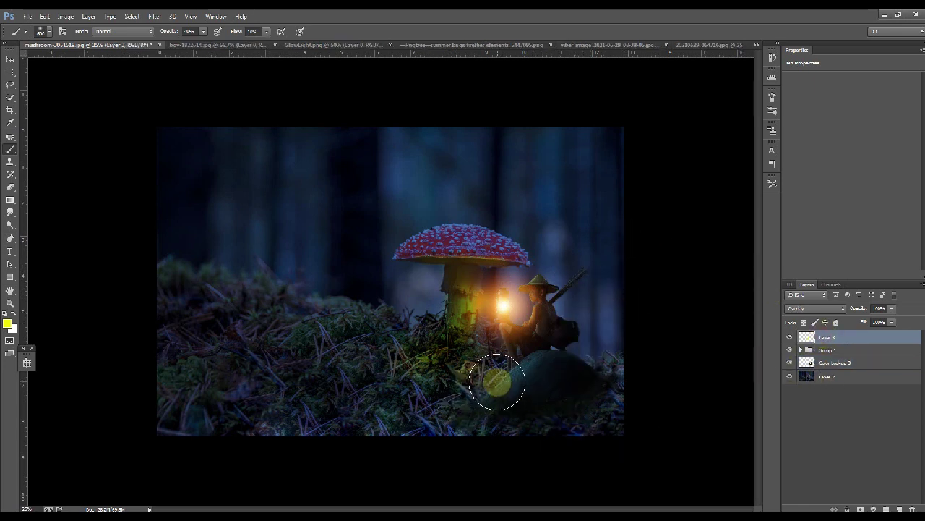
mouse_move(479, 372)
mouse_down()
mouse_move(394, 413)
mouse_move(425, 384)
mouse_move(390, 415)
mouse_move(409, 390)
mouse_move(399, 421)
mouse_move(500, 421)
mouse_move(521, 387)
mouse_move(455, 391)
mouse_move(485, 376)
mouse_move(388, 433)
mouse_move(435, 435)
mouse_move(489, 416)
mouse_move(413, 425)
mouse_move(538, 399)
mouse_move(542, 377)
mouse_move(514, 379)
mouse_move(522, 372)
mouse_move(557, 389)
mouse_move(523, 399)
mouse_move(522, 425)
mouse_move(482, 436)
mouse_move(595, 432)
mouse_move(385, 440)
mouse_move(431, 427)
mouse_move(506, 443)
mouse_move(480, 436)
mouse_move(442, 393)
mouse_up()
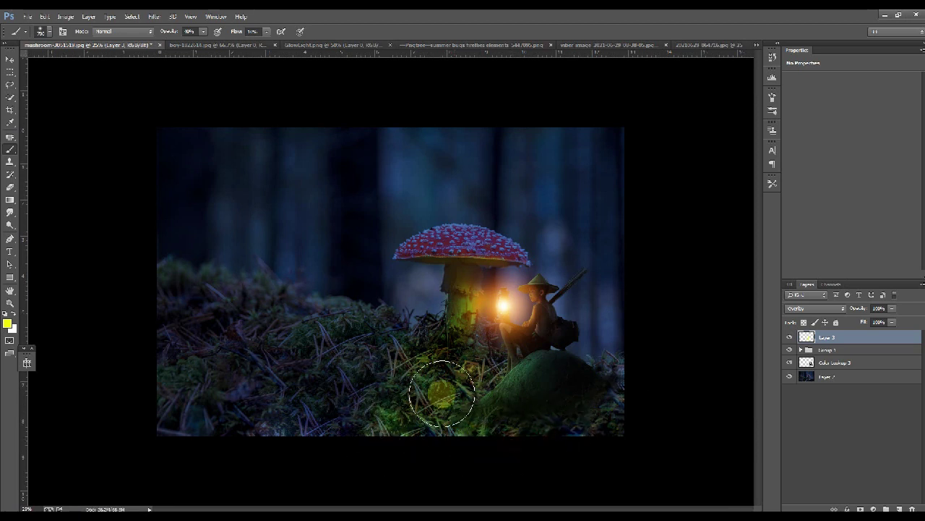
click(266, 31)
click(255, 31)
text(40)
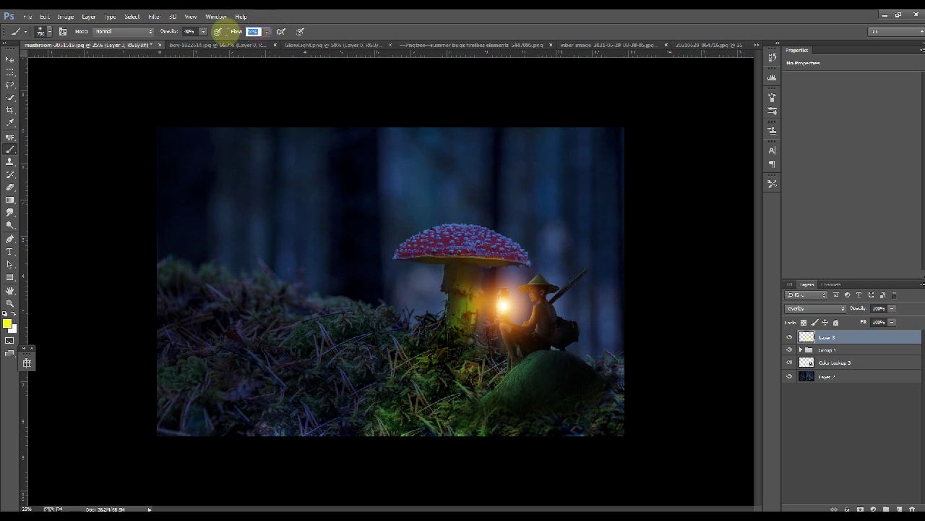
key(])
key(])
click(425, 428)
mouse_move(424, 394)
mouse_down()
mouse_move(412, 355)
mouse_move(397, 362)
mouse_move(363, 413)
mouse_up()
click(507, 416)
mouse_move(507, 416)
mouse_down()
mouse_move(588, 405)
mouse_move(483, 361)
mouse_move(453, 384)
mouse_move(483, 357)
mouse_move(473, 368)
mouse_move(504, 363)
mouse_move(554, 386)
mouse_move(546, 383)
mouse_move(566, 416)
mouse_move(639, 424)
mouse_move(594, 409)
mouse_move(610, 417)
mouse_move(514, 431)
mouse_up()
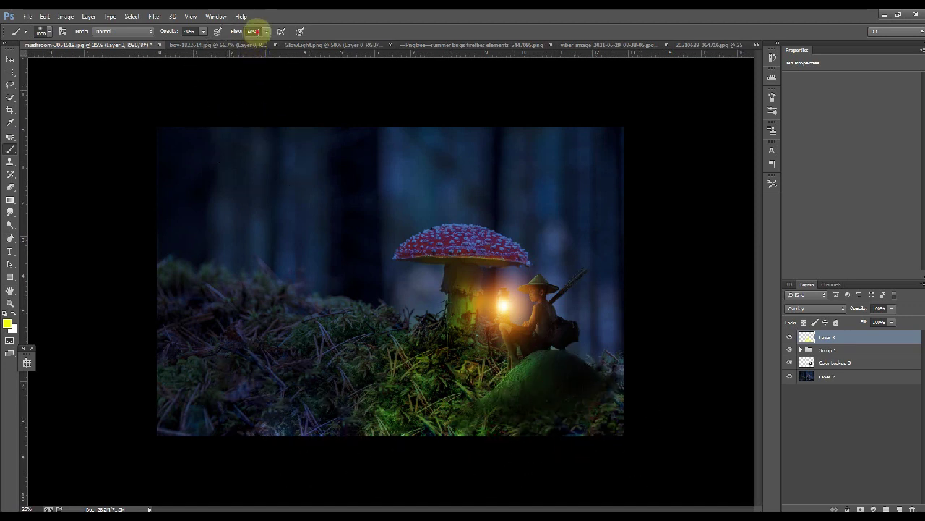
Step: Adjust the brush's flow and opacity, paint yellow light over the remaining moss and the mushroom cap, and activate the Eraser
click(253, 31)
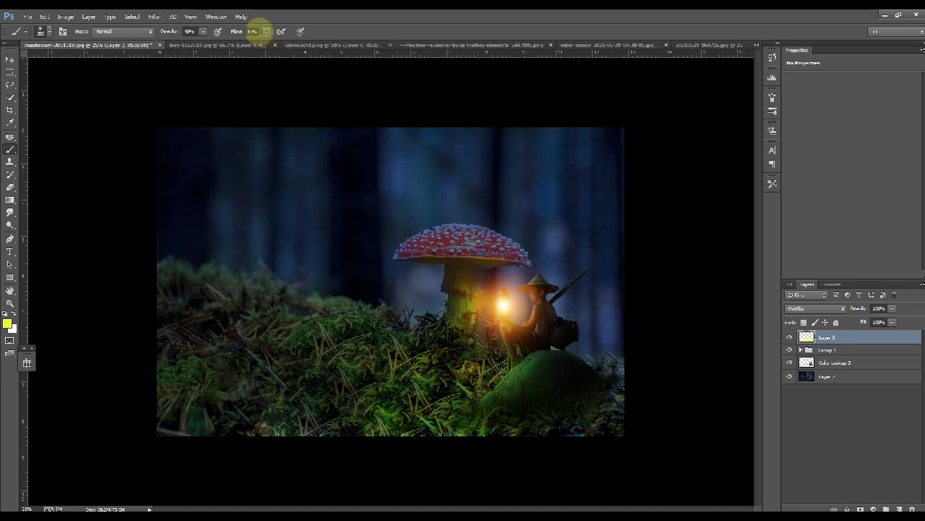
click(190, 31)
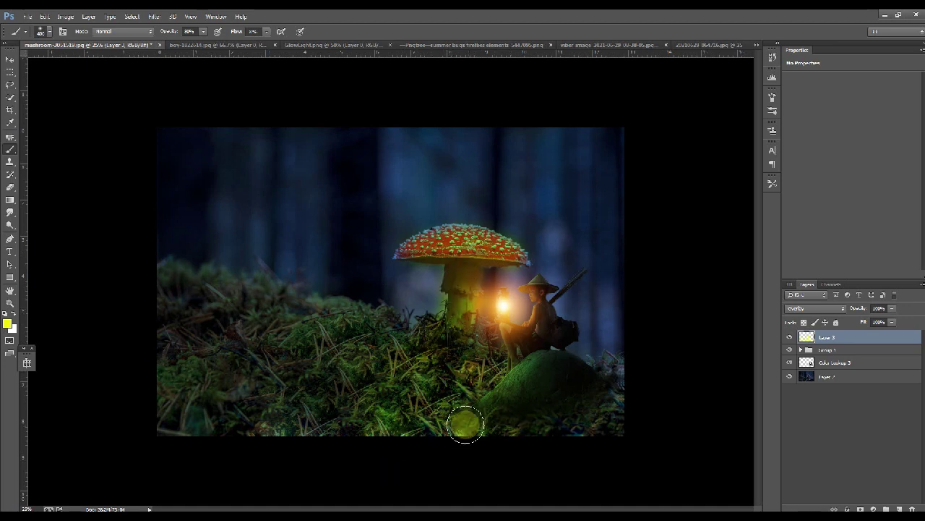
key(e)
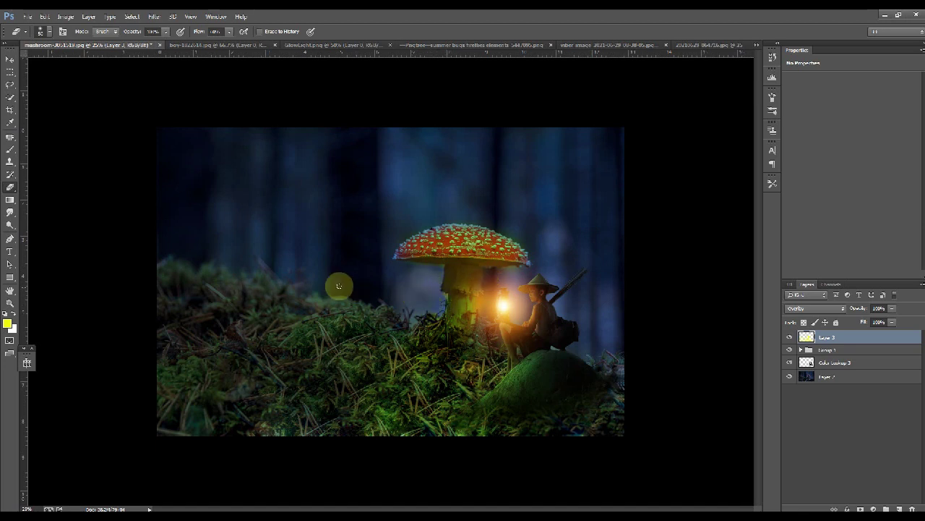
Step: Copy the fireflies image into the mushroom composite as a new top layer and move it over the lantern area
click(483, 45)
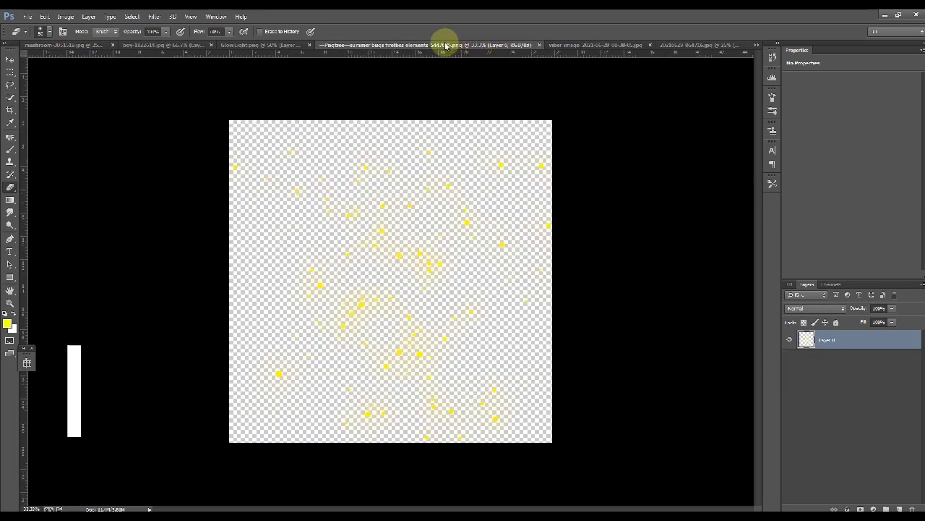
click(101, 46)
key(ctrl+v)
key(v)
drag(497, 305, 587, 270)
Step: Scale the fireflies down with Free Transform and position them around the boy's lantern
key(ctrl+t)
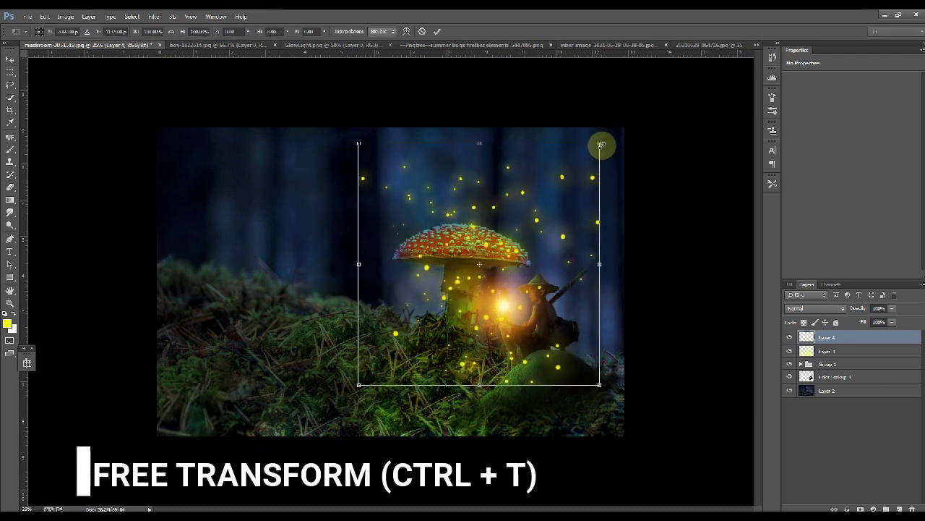
drag(601, 144, 527, 225)
key(Return)
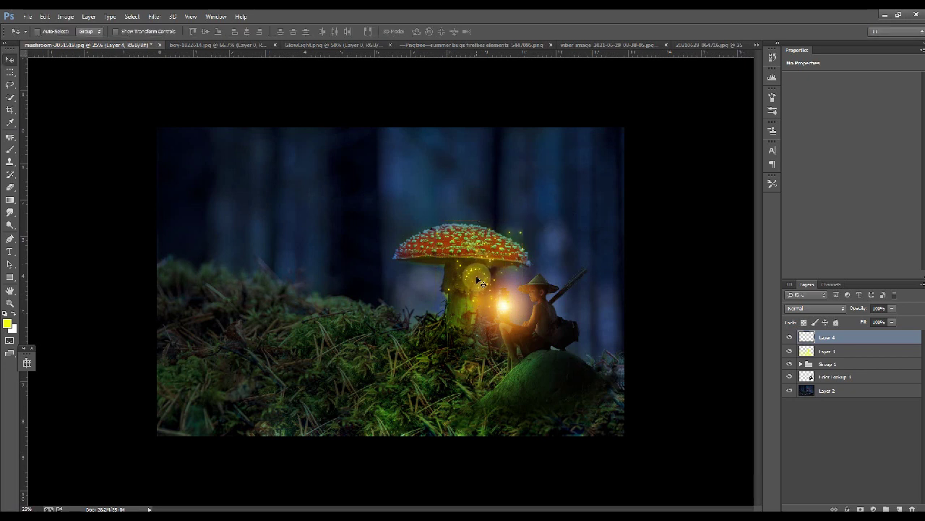
drag(496, 293, 499, 286)
click(700, 311)
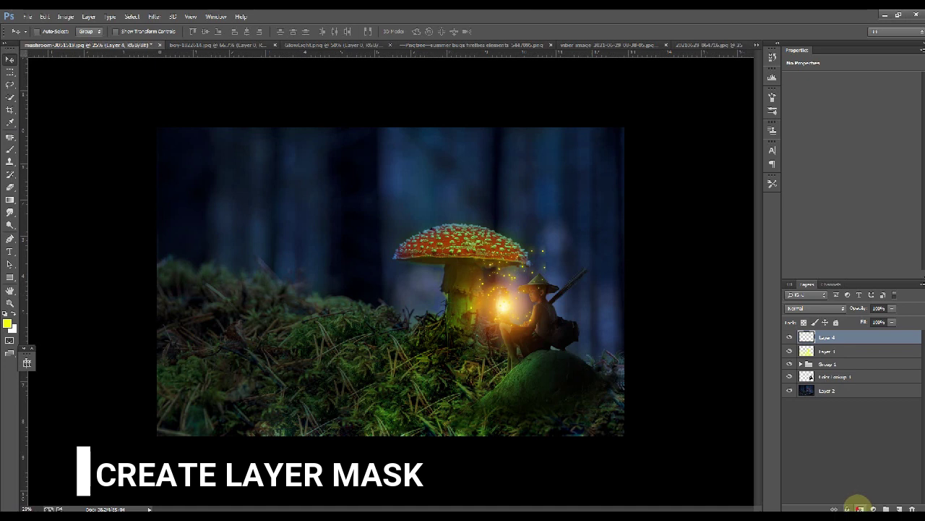
Step: Add a layer mask to the fireflies layer and invert it to black
click(860, 508)
click(827, 342)
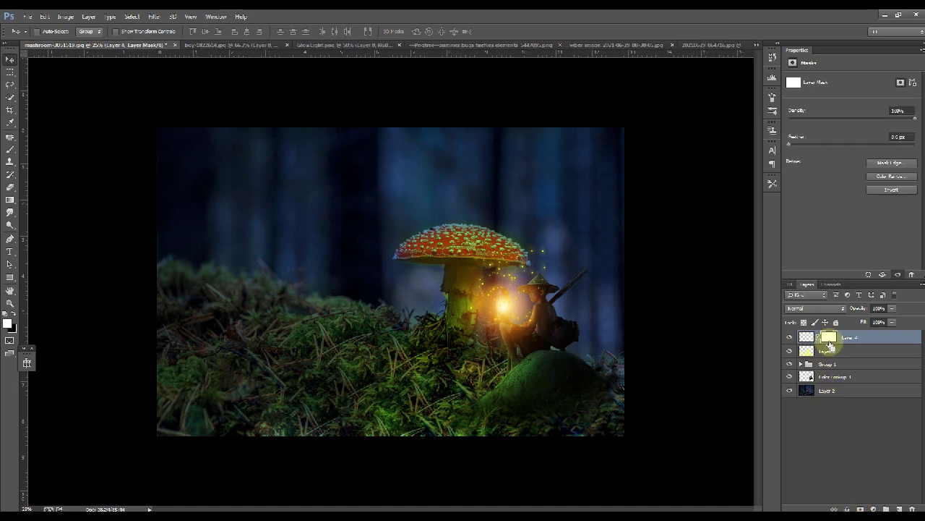
key(ctrl+i)
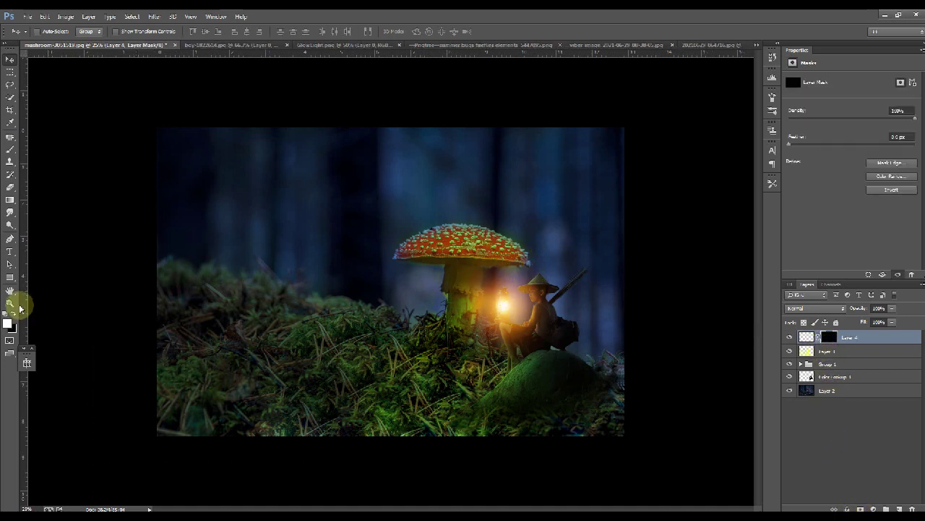
Step: Paint white on the fireflies mask around the lantern with the brush at 100% opacity and 100% flow
click(10, 150)
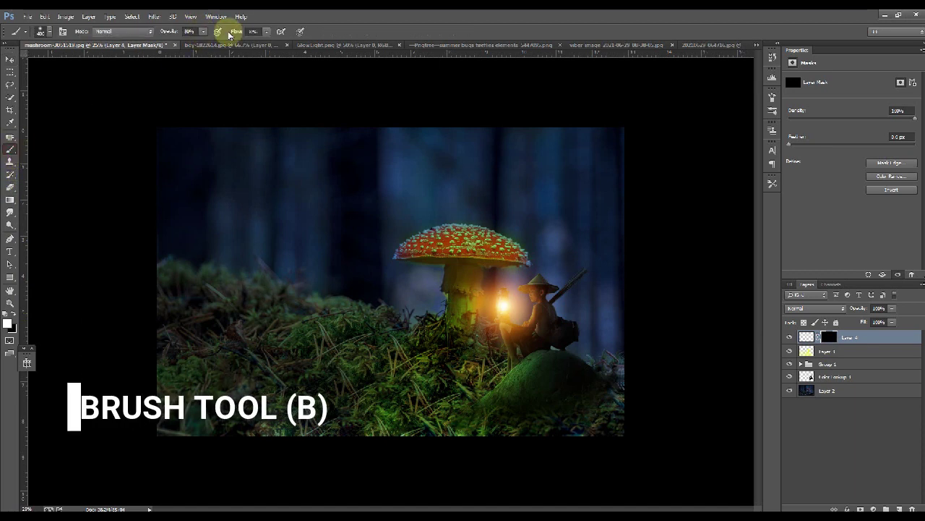
drag(196, 32, 105, 45)
text(100)
key(Tab)
text(100)
key(Return)
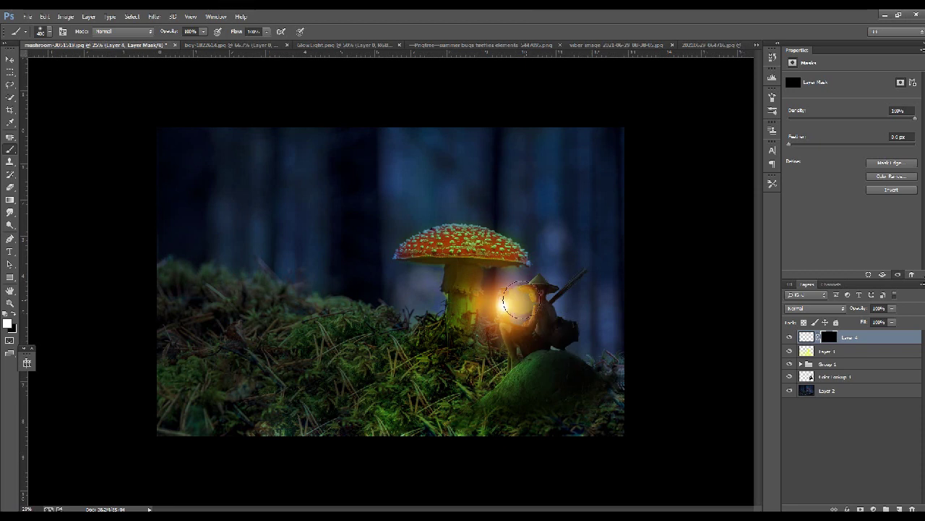
mouse_move(502, 305)
mouse_down()
mouse_move(504, 293)
mouse_move(501, 317)
mouse_move(524, 299)
mouse_up()
key(v)
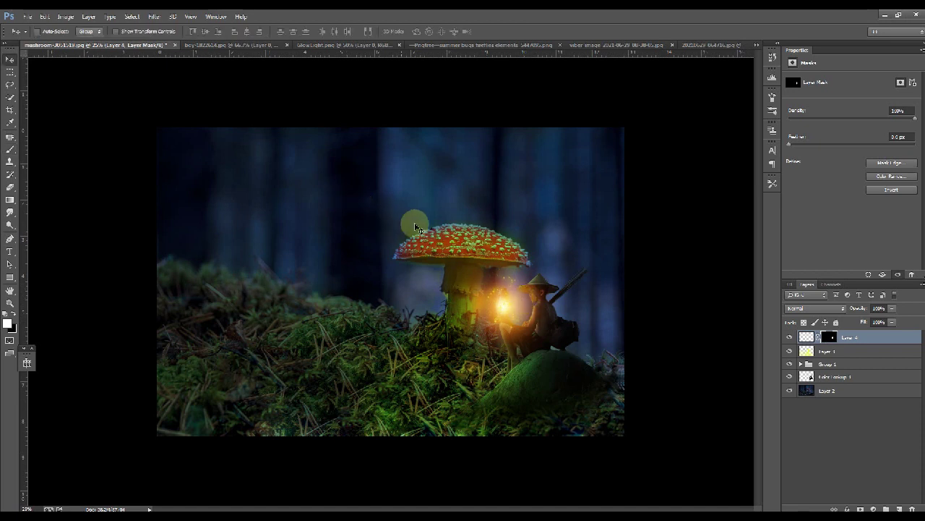
key(b)
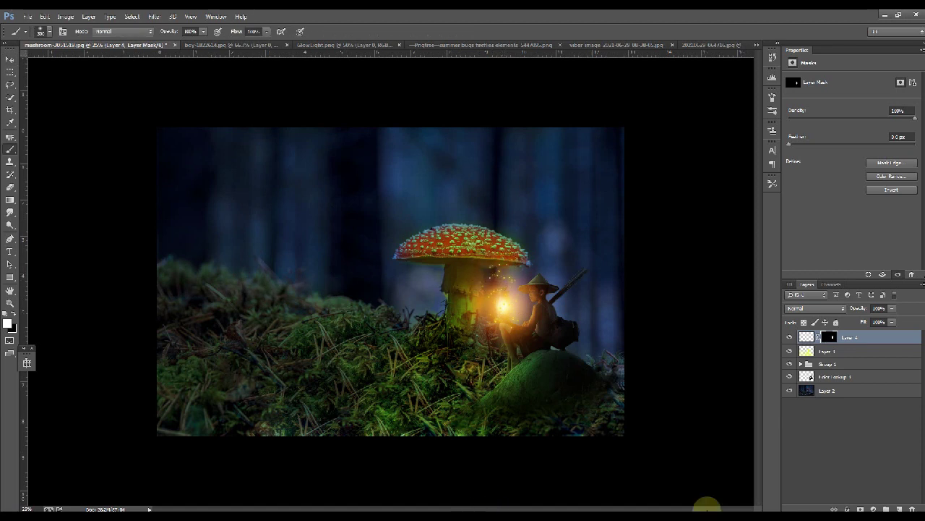
Step: On the yellow Overlay layer, paint light over the moss in the image's lower-left corner with an enlarged brush at 30% opacity
click(841, 352)
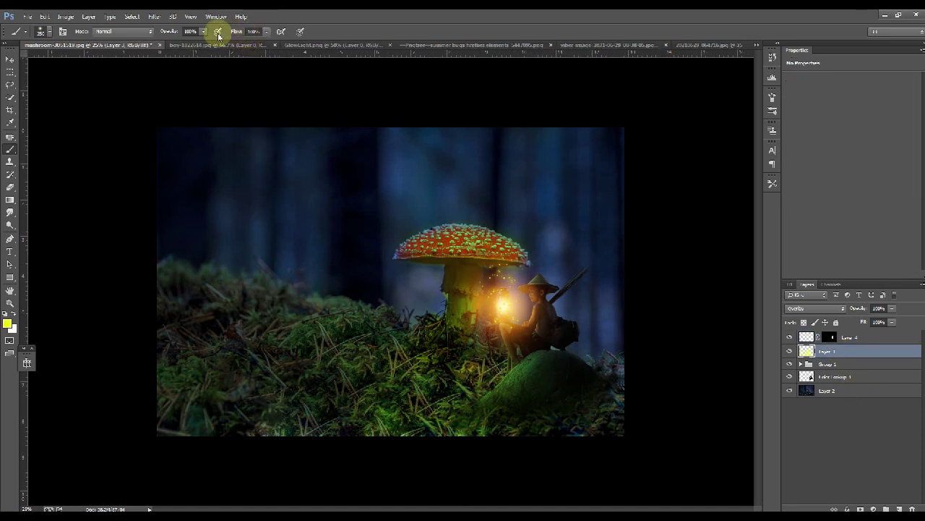
drag(196, 31, 100, 45)
text(30)
key(Tab)
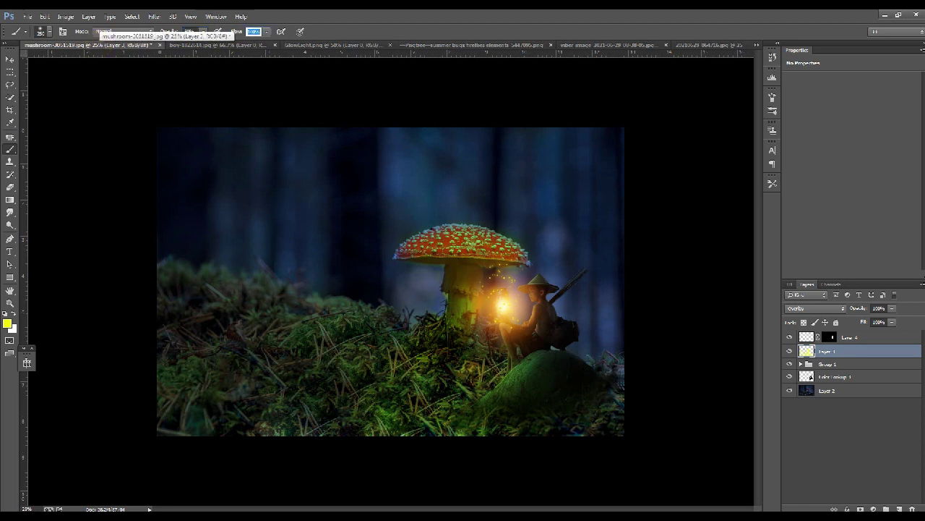
key(])
key(])
key(])
key(])
key(])
key(])
key(])
mouse_move(199, 421)
mouse_down()
mouse_move(183, 398)
mouse_move(179, 424)
mouse_move(255, 419)
mouse_up()
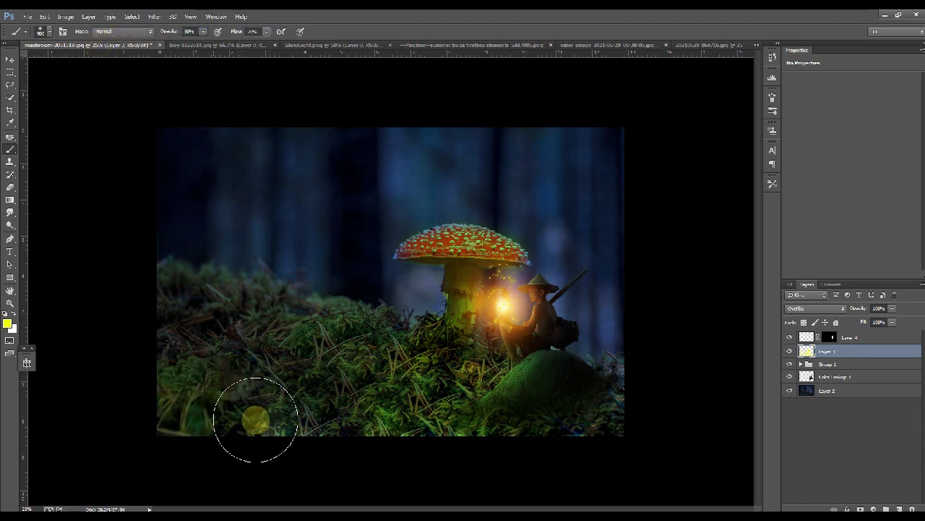